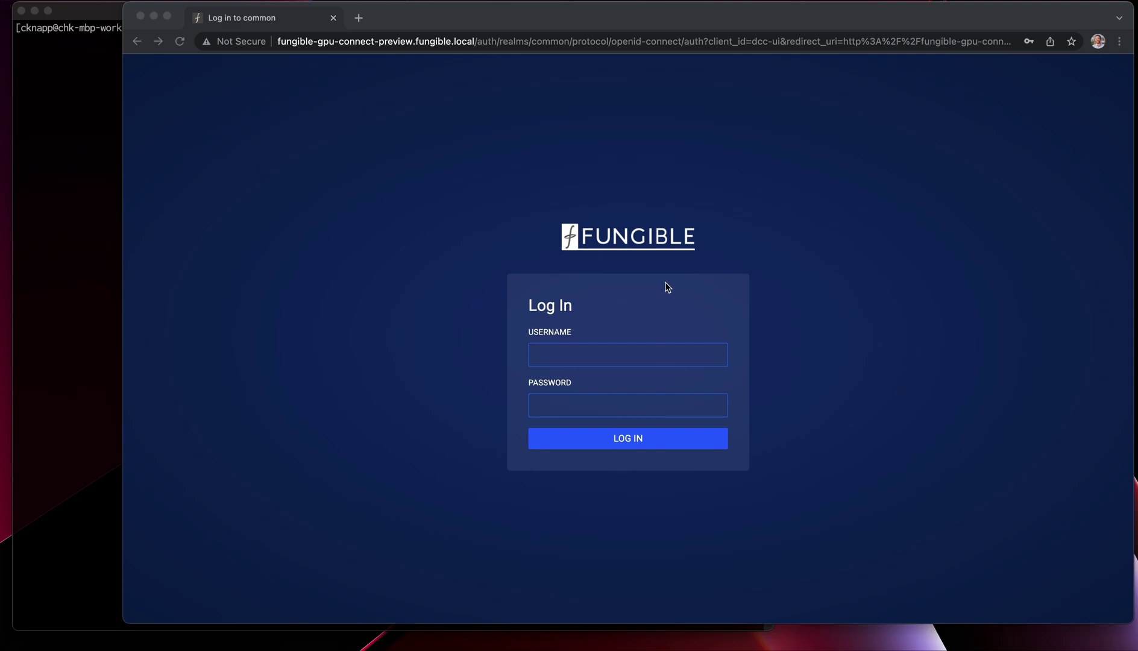
Log in to the Fungible GPU-Connect portal as localadmin with the account password.
click(658, 360)
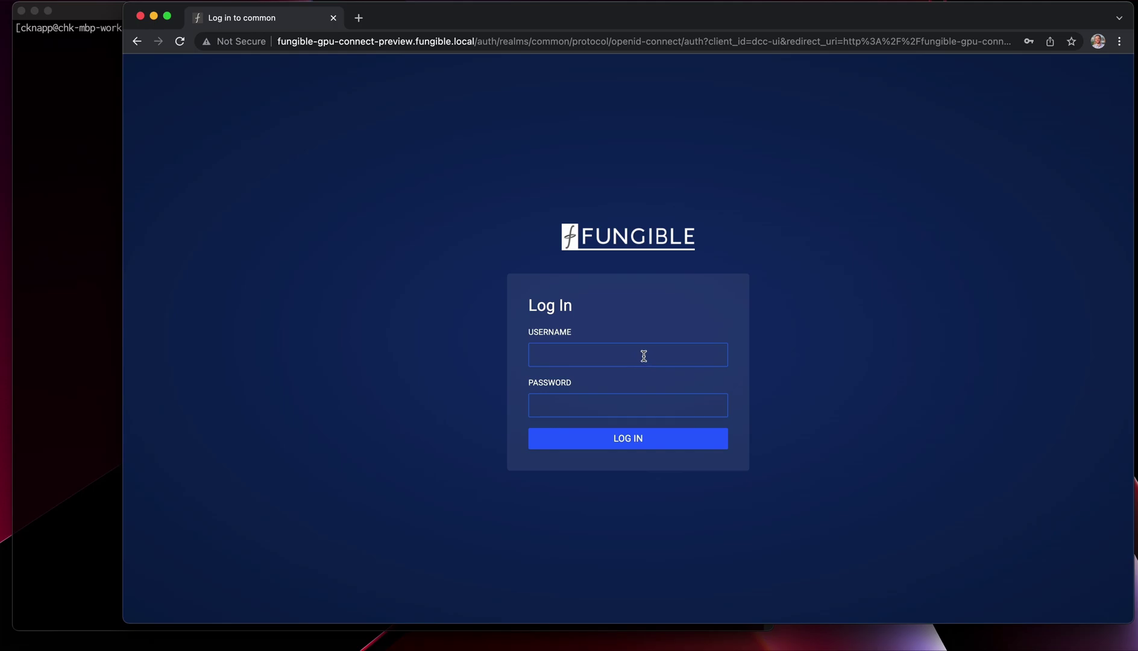
text(localadmin)
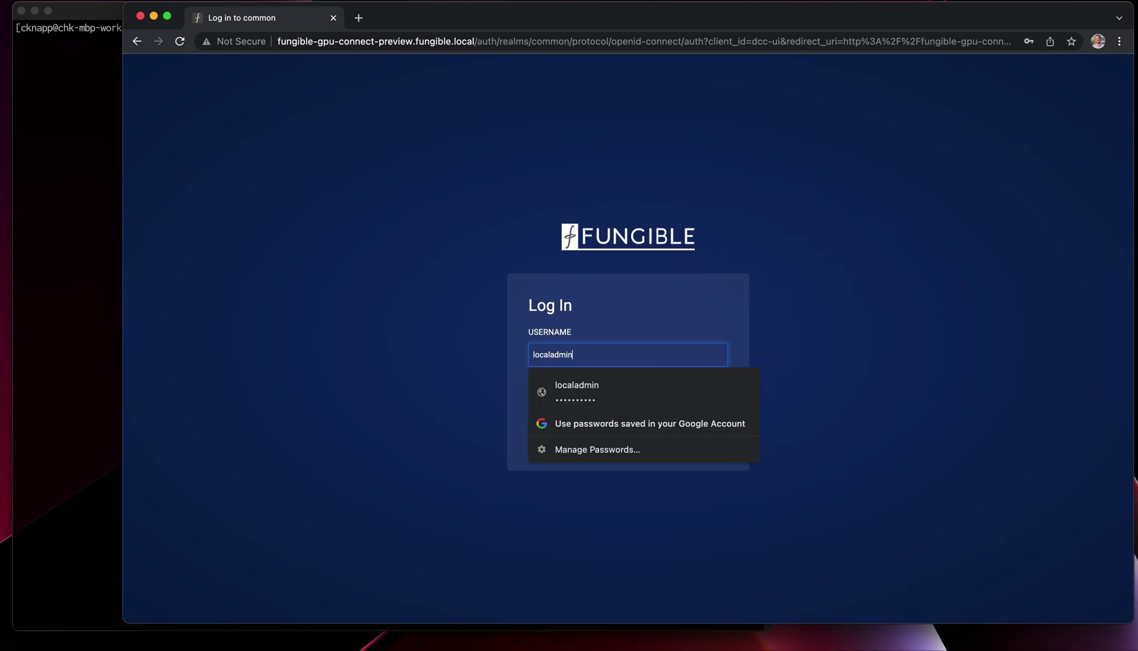
key(Tab)
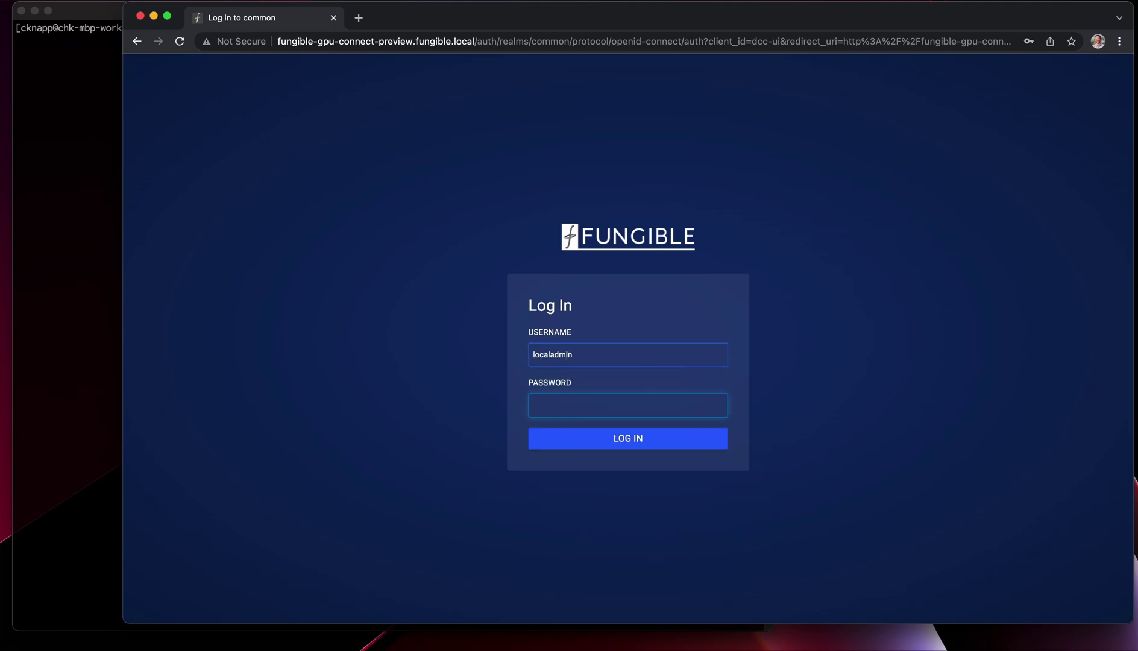
text(••••••••••)
key(Return)
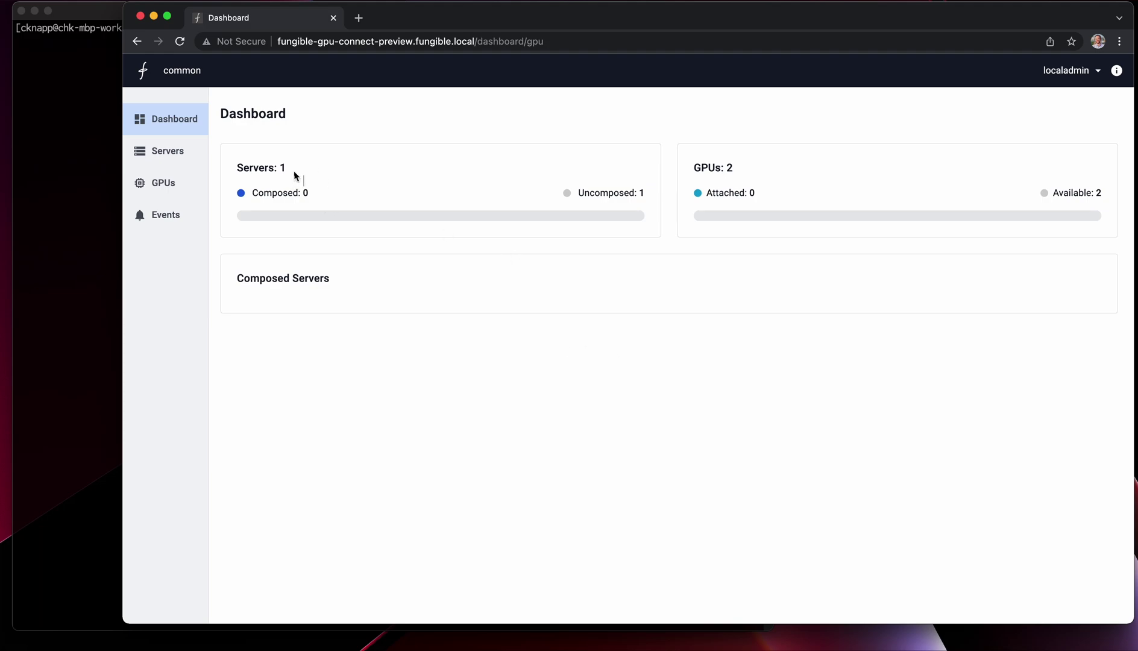
Review the server and GPU counts on the dashboard, and look at the Servers list.
drag(236, 167, 301, 169)
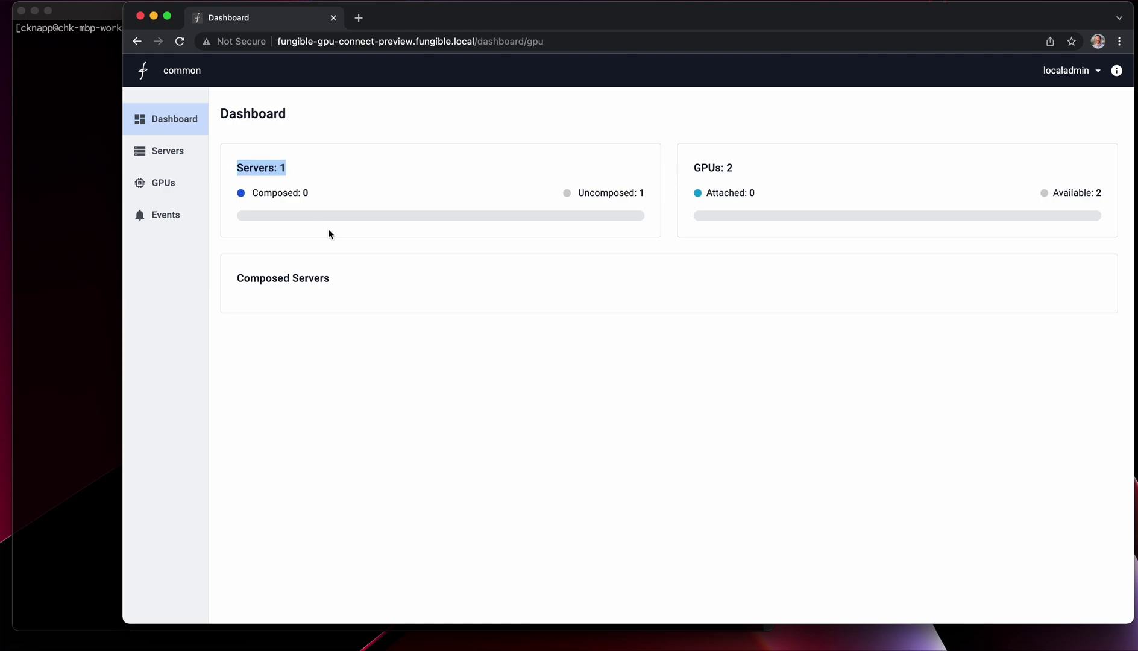
click(300, 168)
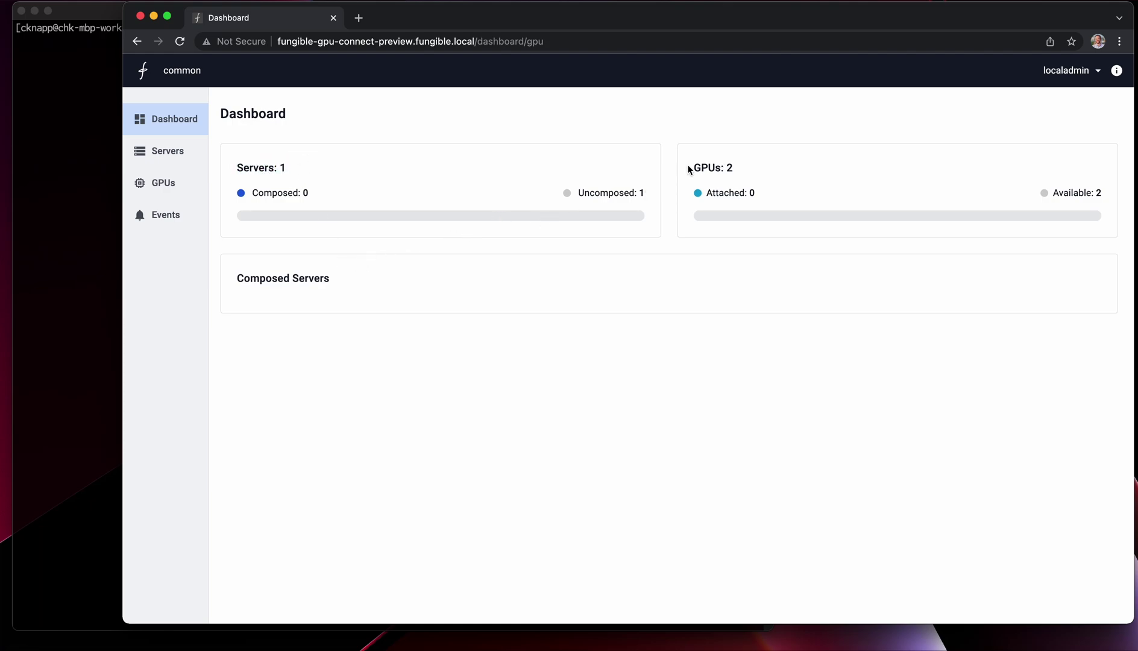
drag(691, 168, 759, 193)
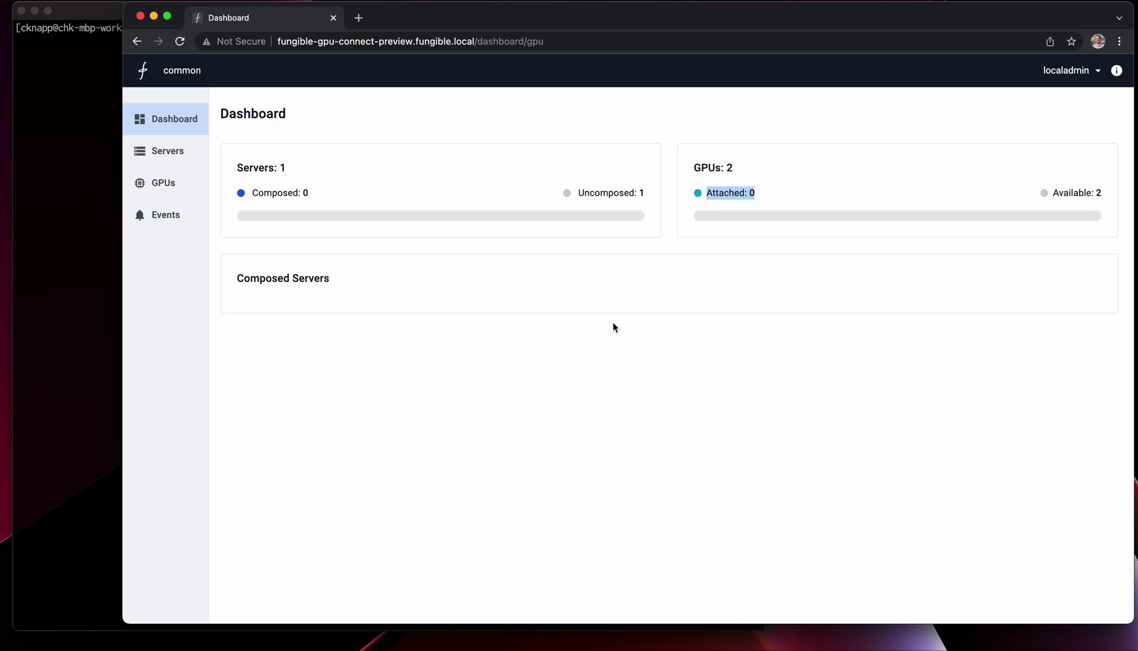
click(183, 158)
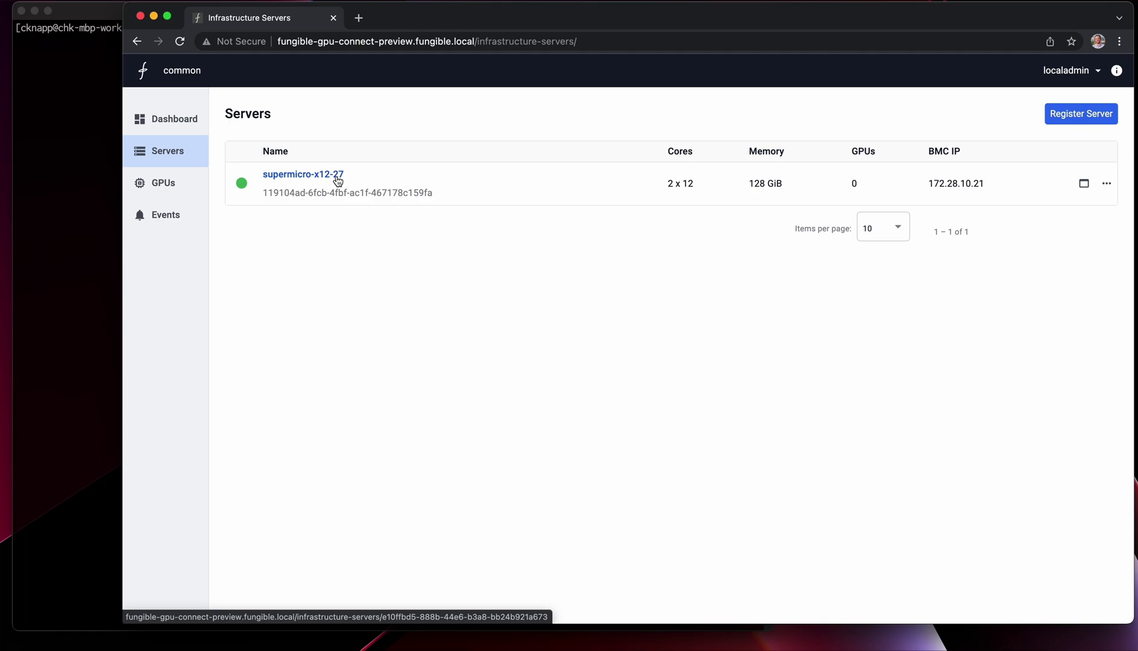
Review the available A30 GPUs in the GPUs list and open the details of chassis FX108-01.
click(199, 185)
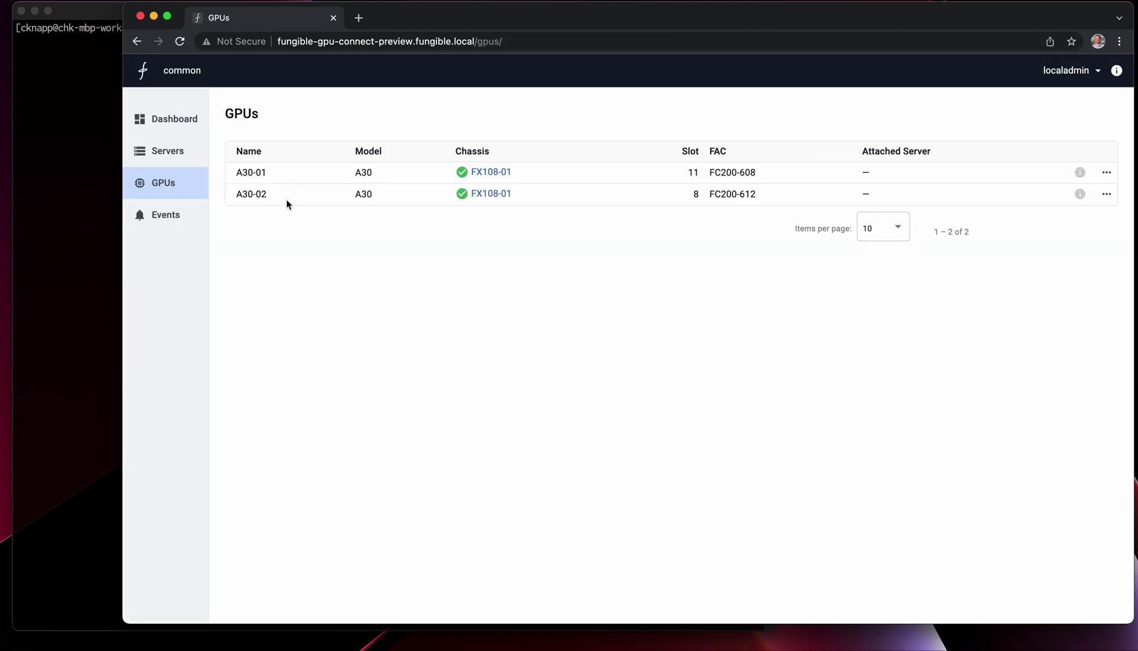
drag(235, 172, 360, 229)
click(360, 216)
click(506, 194)
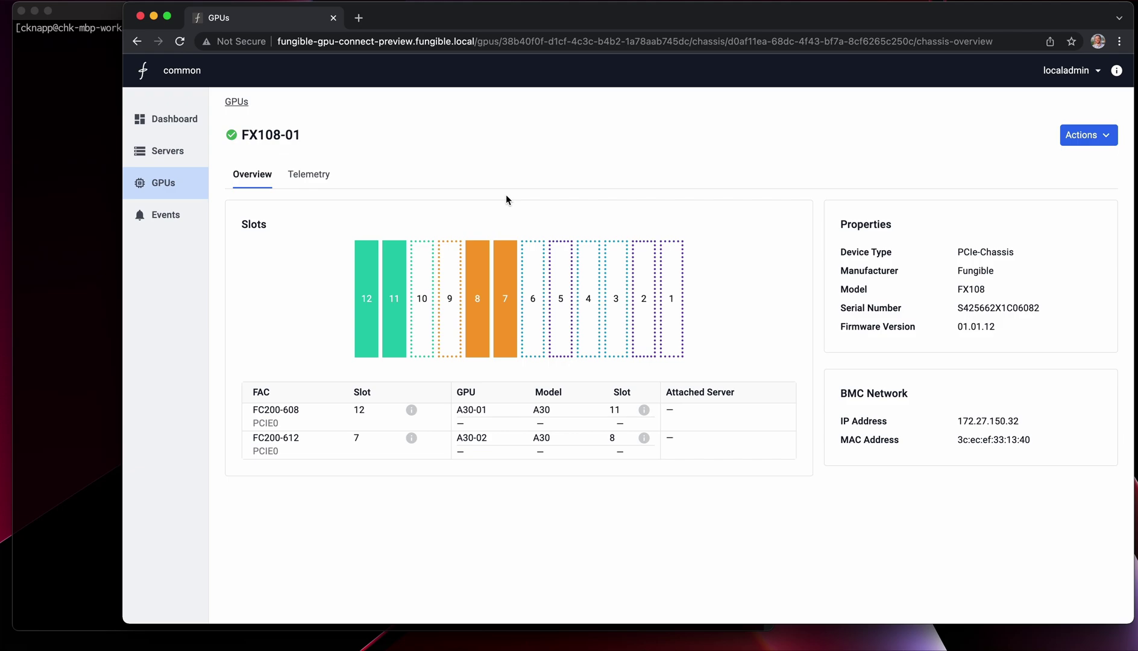
Examine which slots of chassis FX108-01 hold GPUs A30-01 and A30-02, using the slot diagram and table.
mouse_move(399, 311)
drag(456, 409, 618, 408)
click(572, 491)
mouse_move(478, 309)
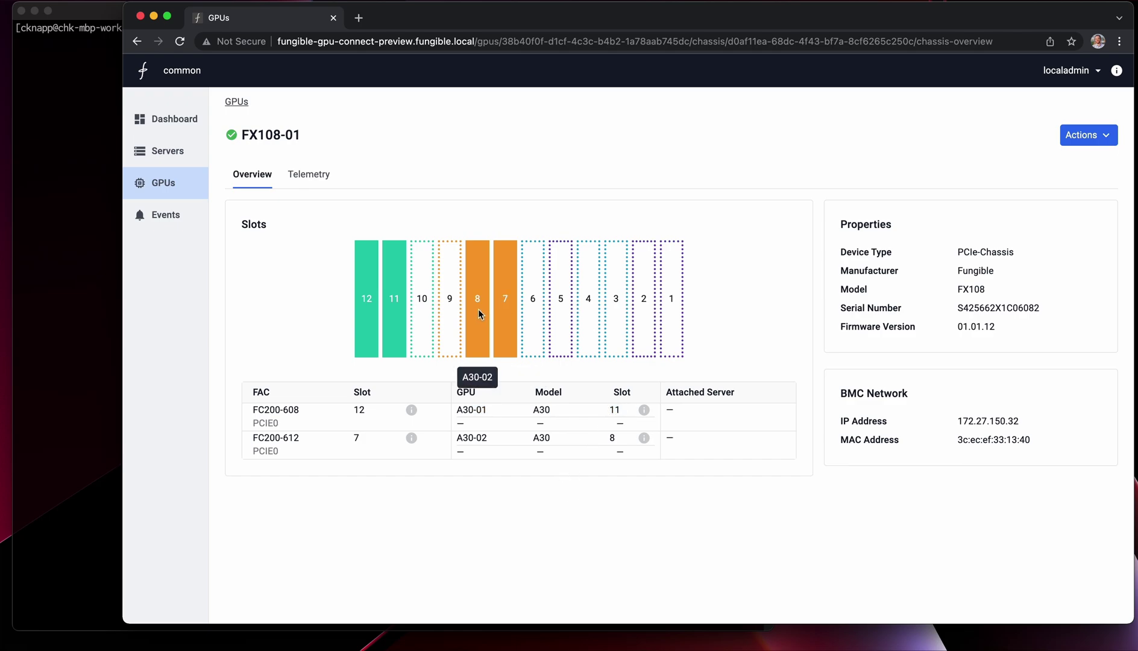
drag(457, 439, 618, 440)
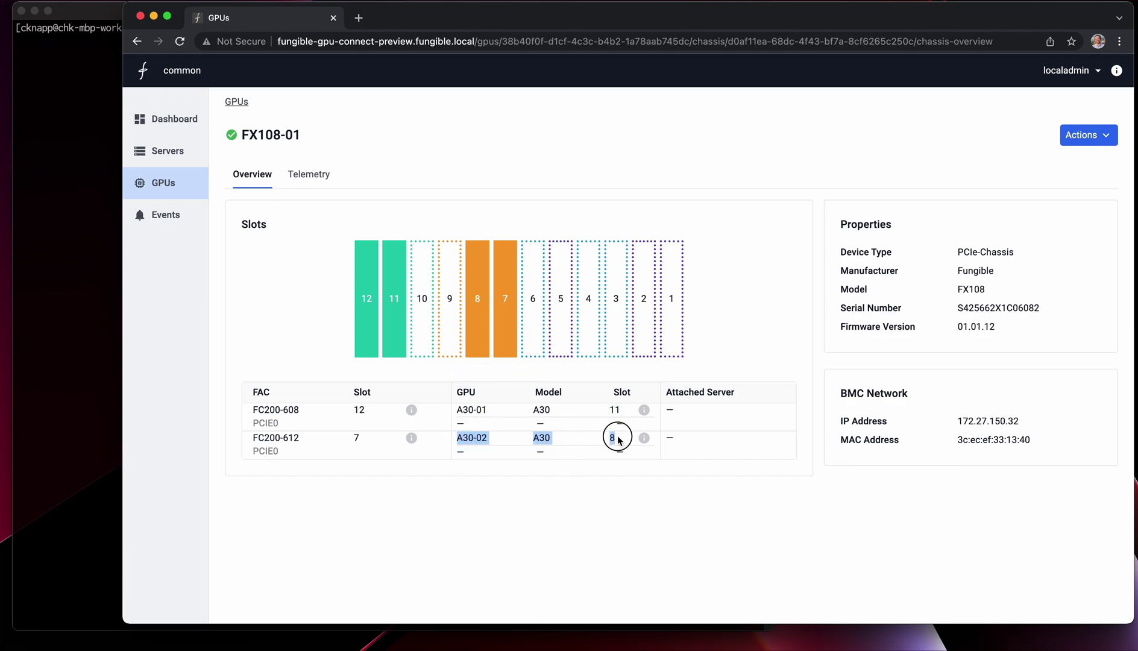
click(545, 502)
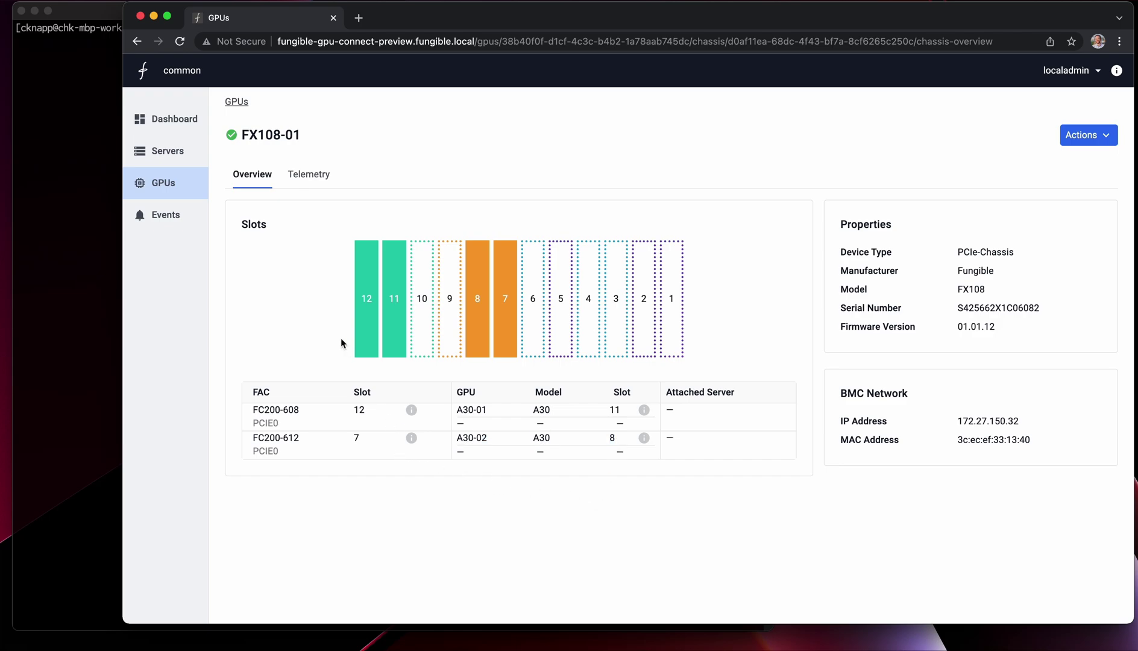
Return to the Servers list and check the name of the registered server.
click(193, 157)
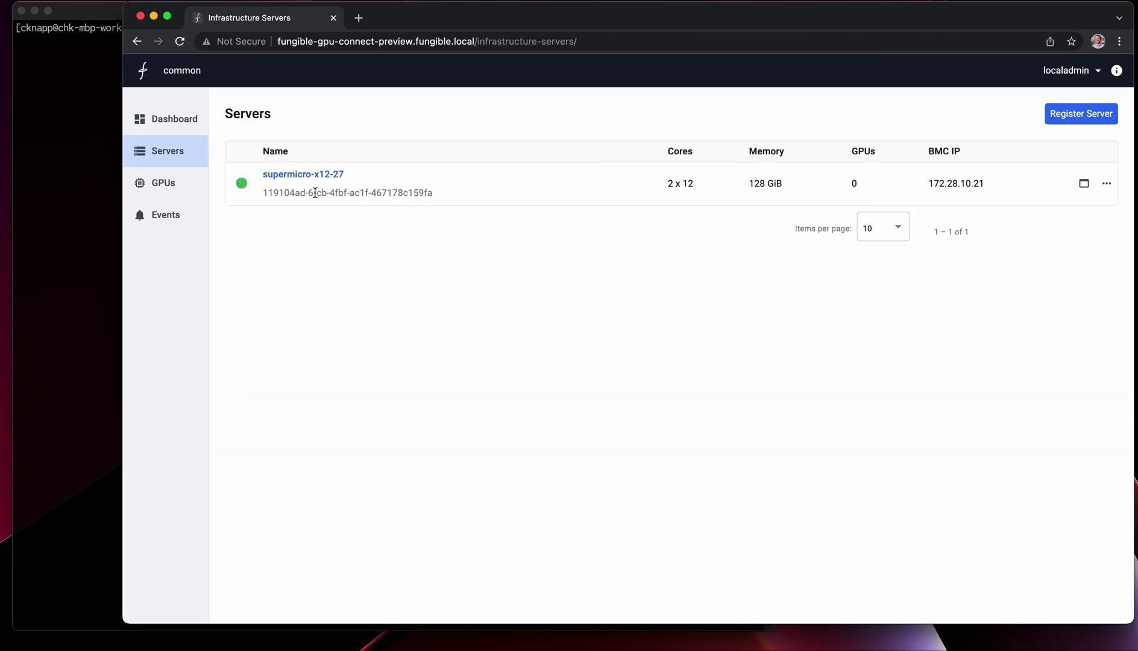
drag(344, 174, 263, 172)
click(444, 275)
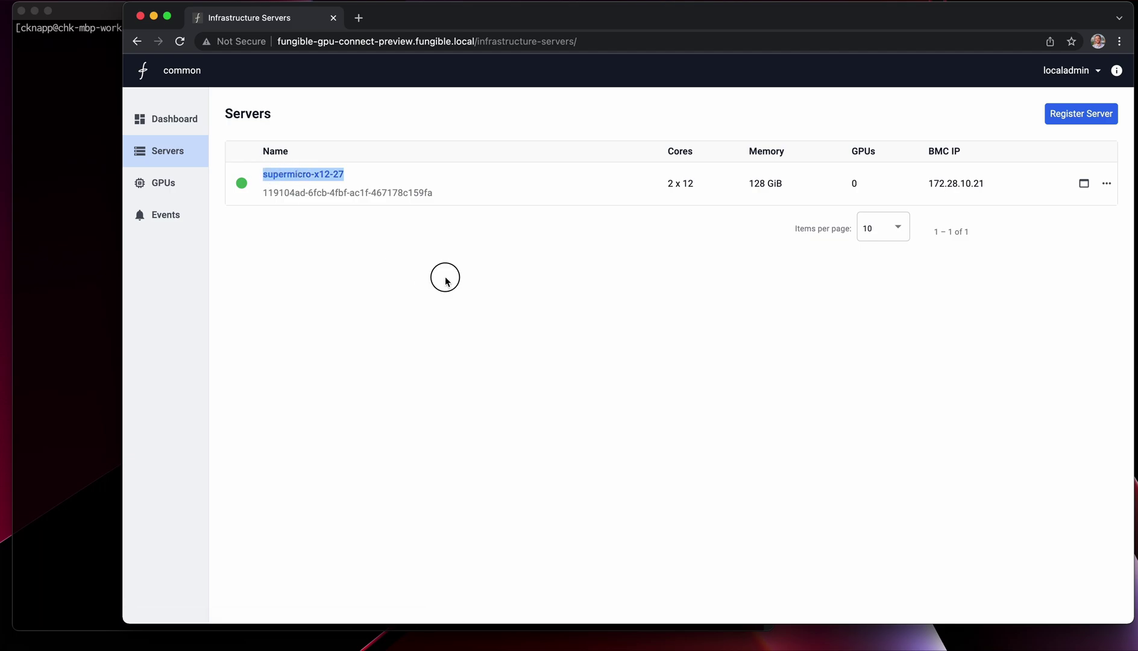
Switch to the terminal and connect with ssh to localadmin@supermicro-x12-27, entering the account password.
click(42, 161)
text(ssh )
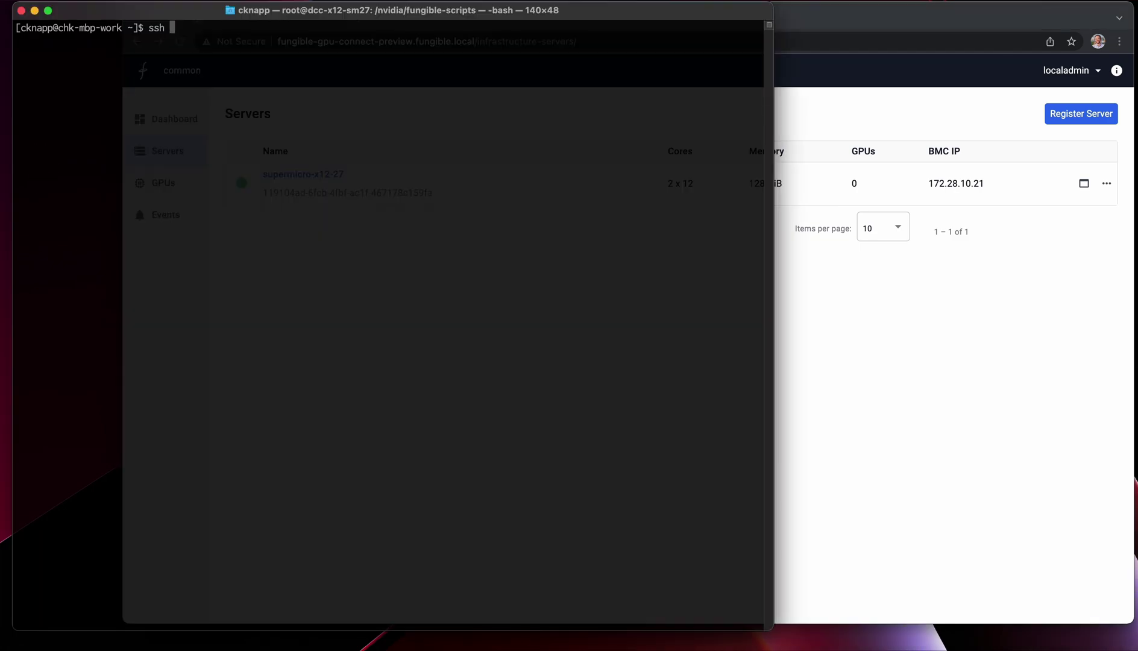
text(localadmin@sup)
key(Tab)
key(Return)
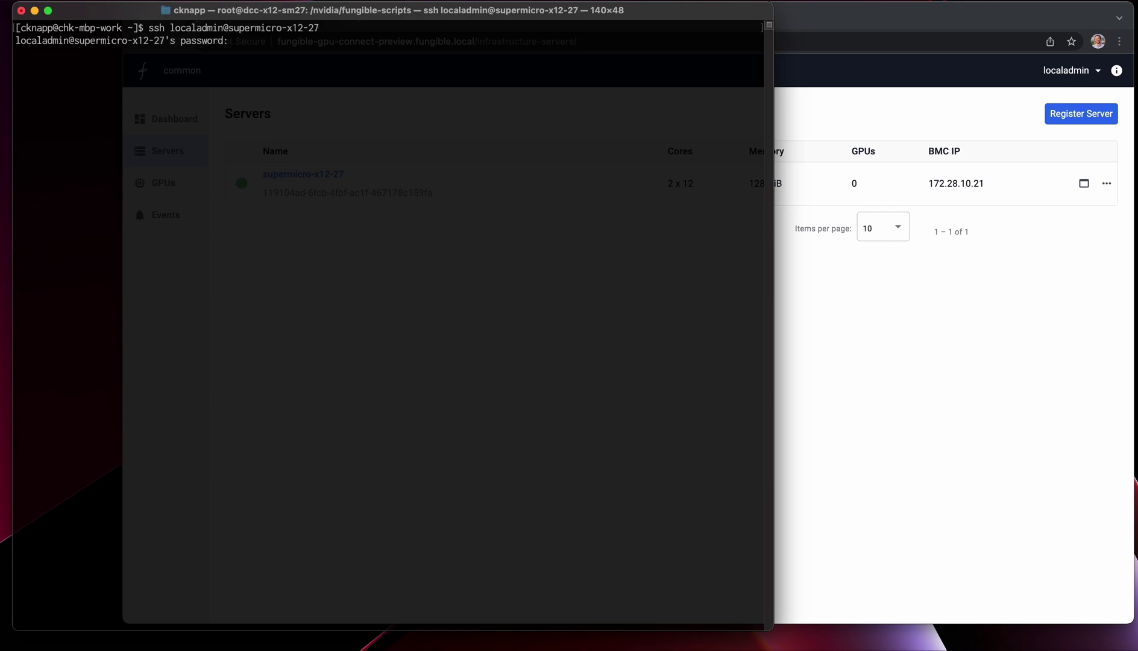
key(Return)
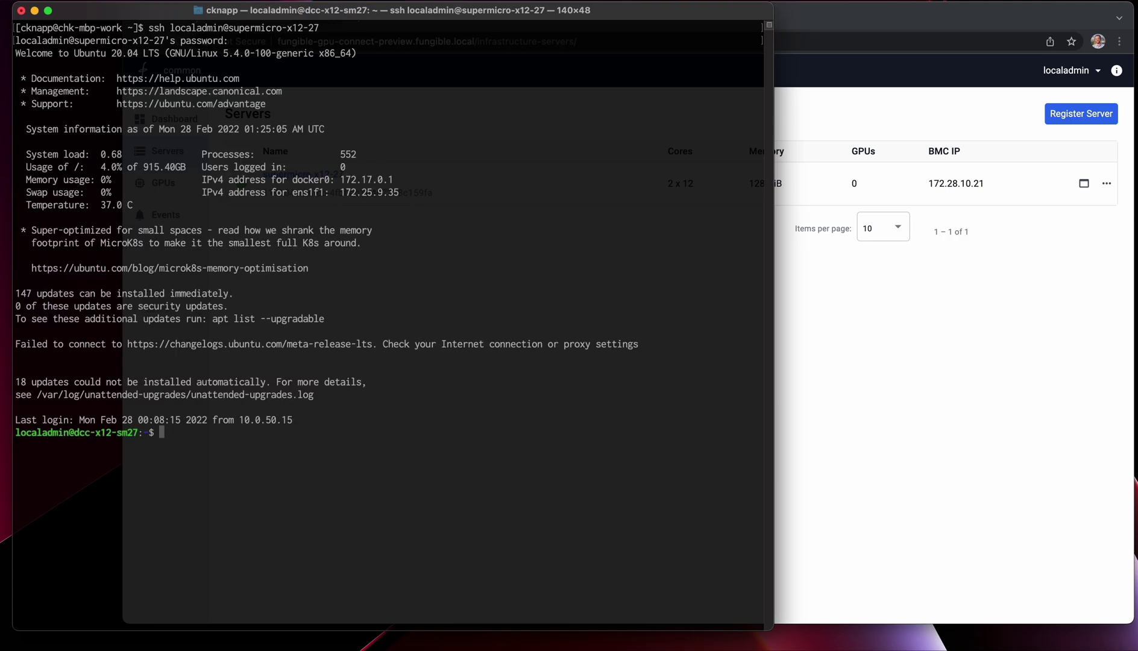
Check the server for NVIDIA devices by running sudo lspci | grep -i nvidia twice, entering the sudo password.
text(ls)
key(BackSpace)
key(BackSpace)
text(sudo lspci | grep -i nvidia)
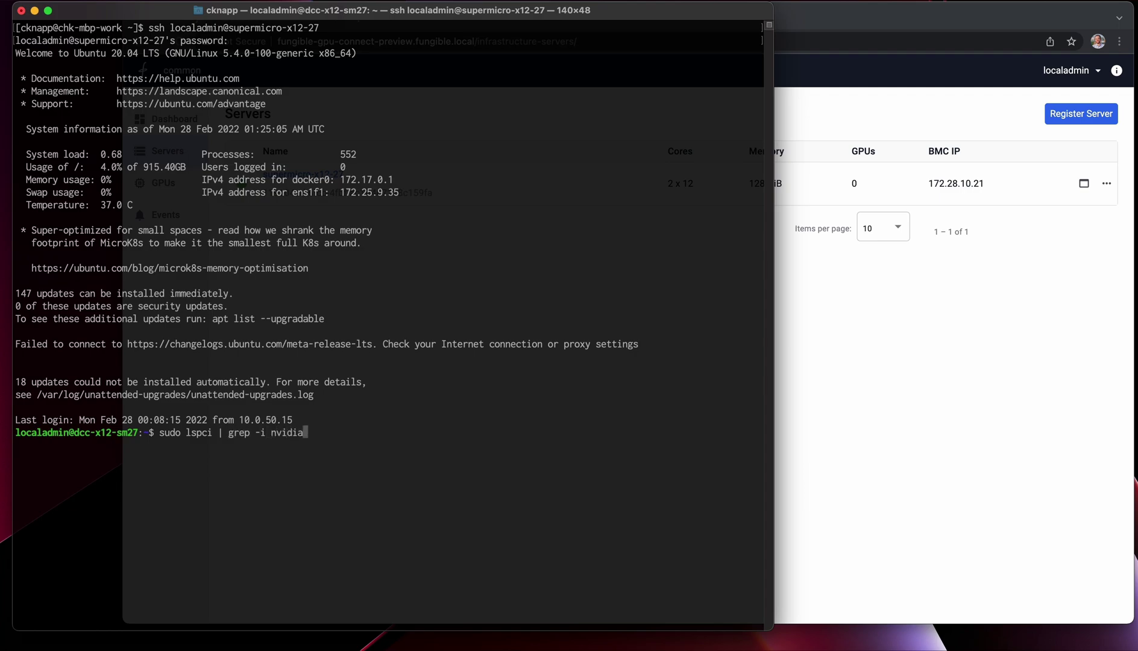
key(Return)
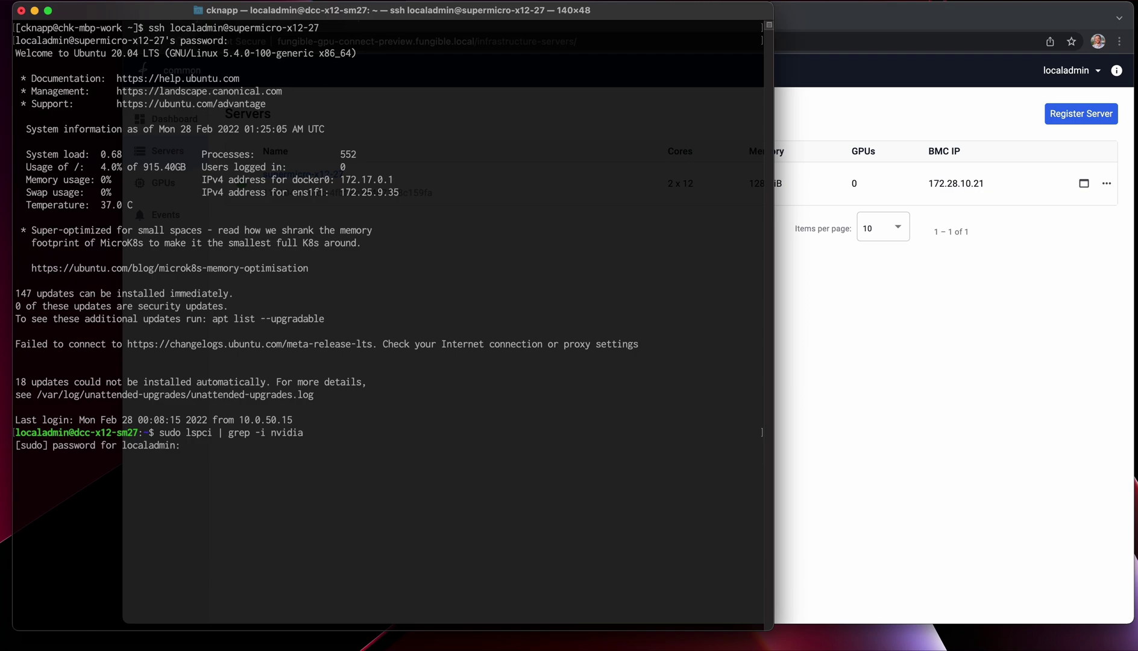
key(Return)
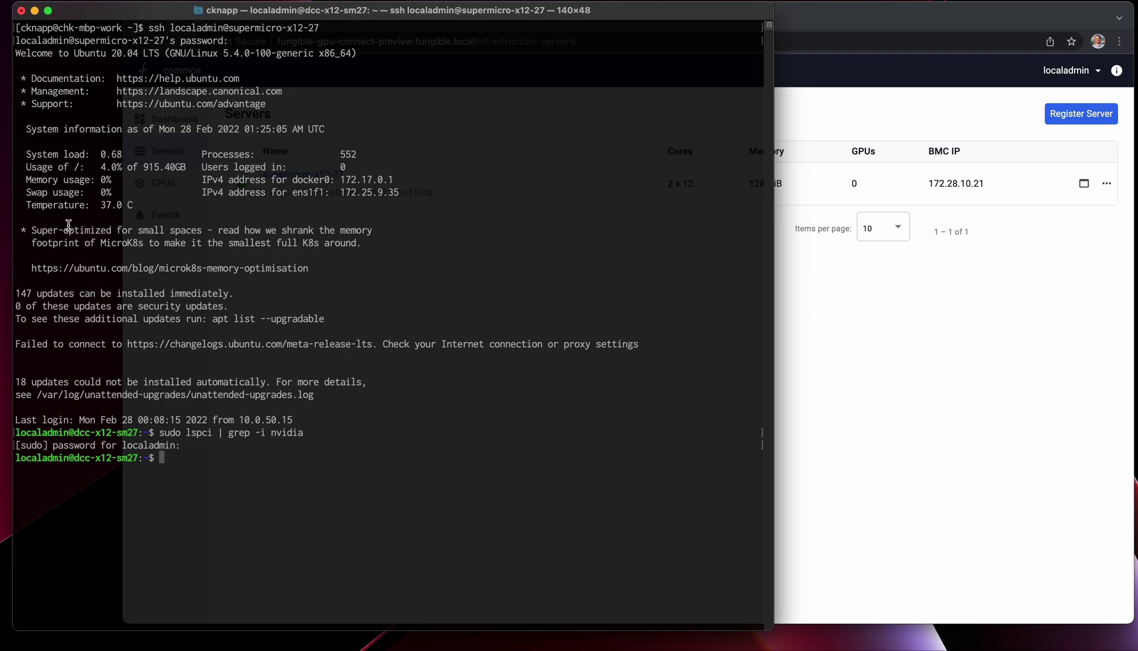
key(Up)
key(Return)
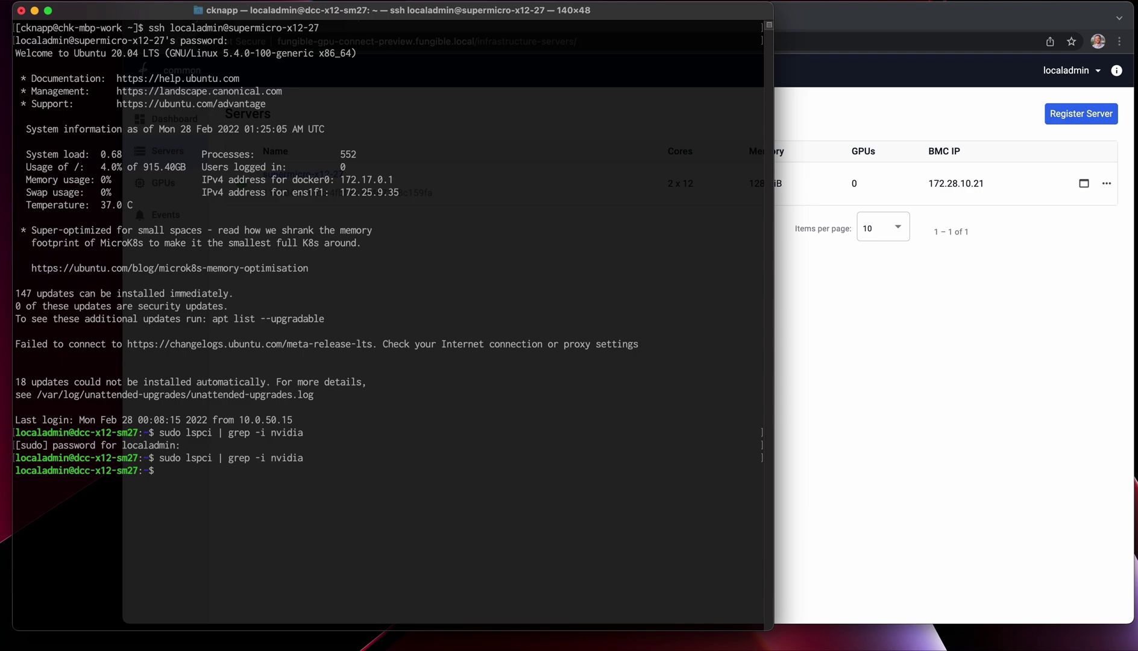
Switch back to the browser, power off supermicro-x12-27, and check its remote console before closing it.
click(1078, 219)
click(1106, 183)
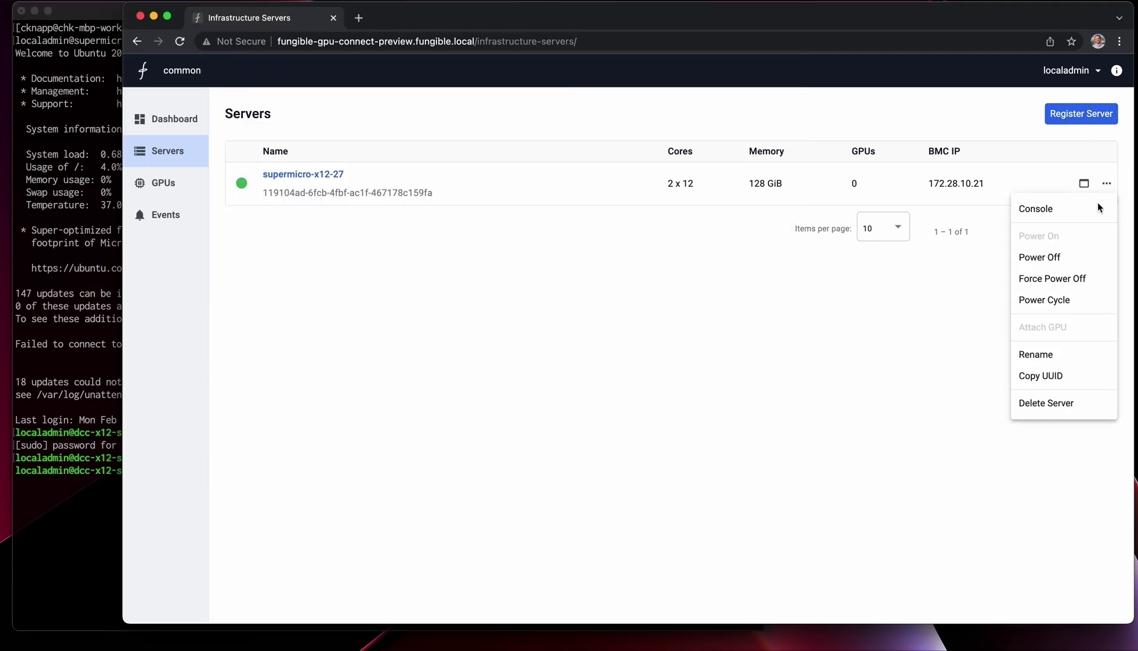
click(1060, 253)
click(713, 378)
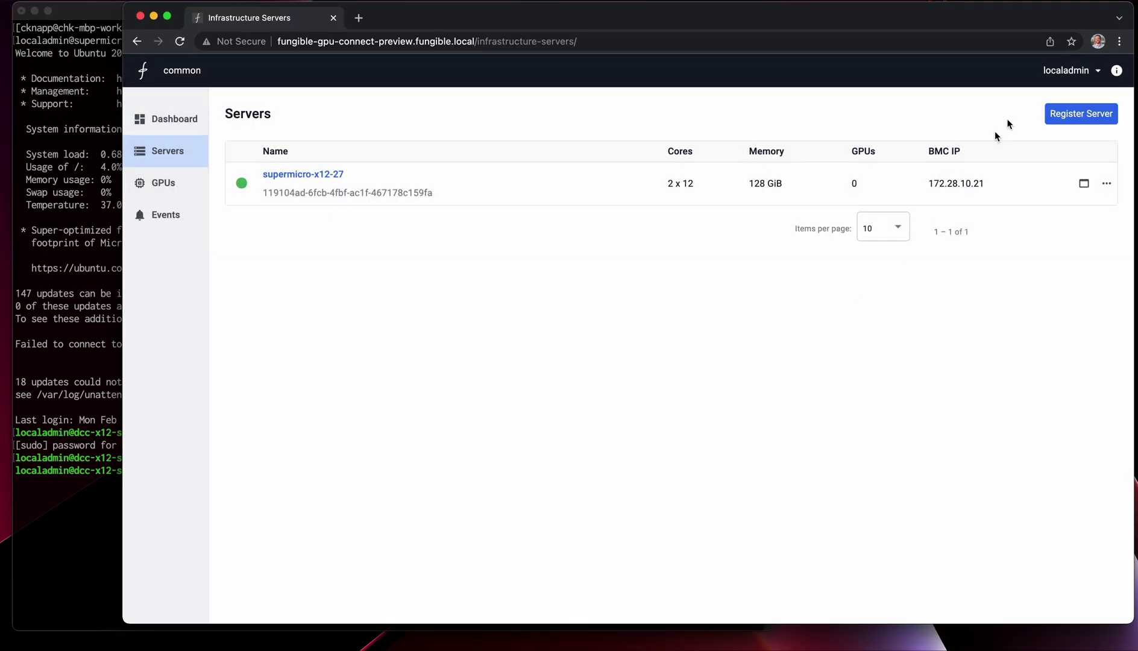
click(1084, 182)
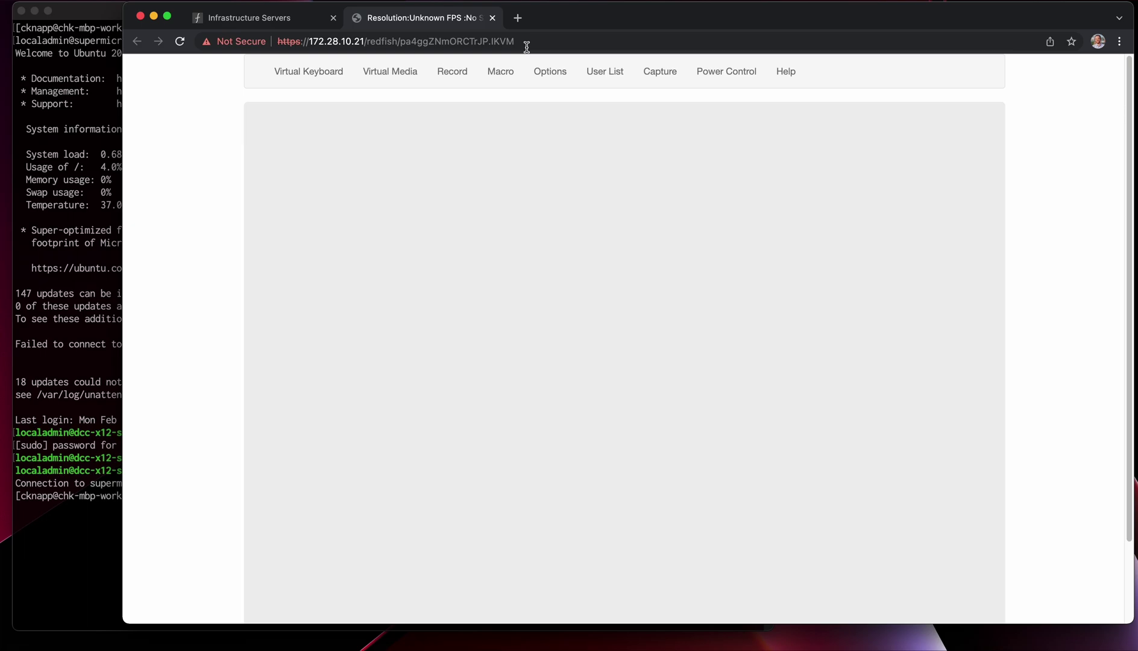
middle_click(442, 26)
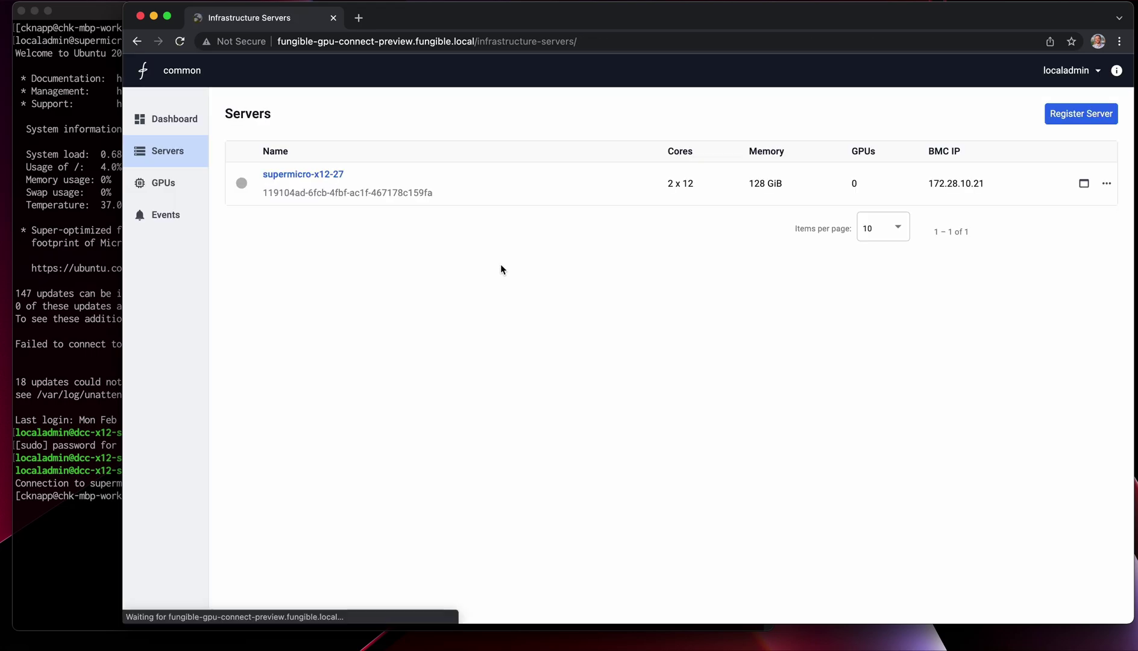
Open the details of supermicro-x12-27 and attach GPU A30-02 to it.
click(334, 176)
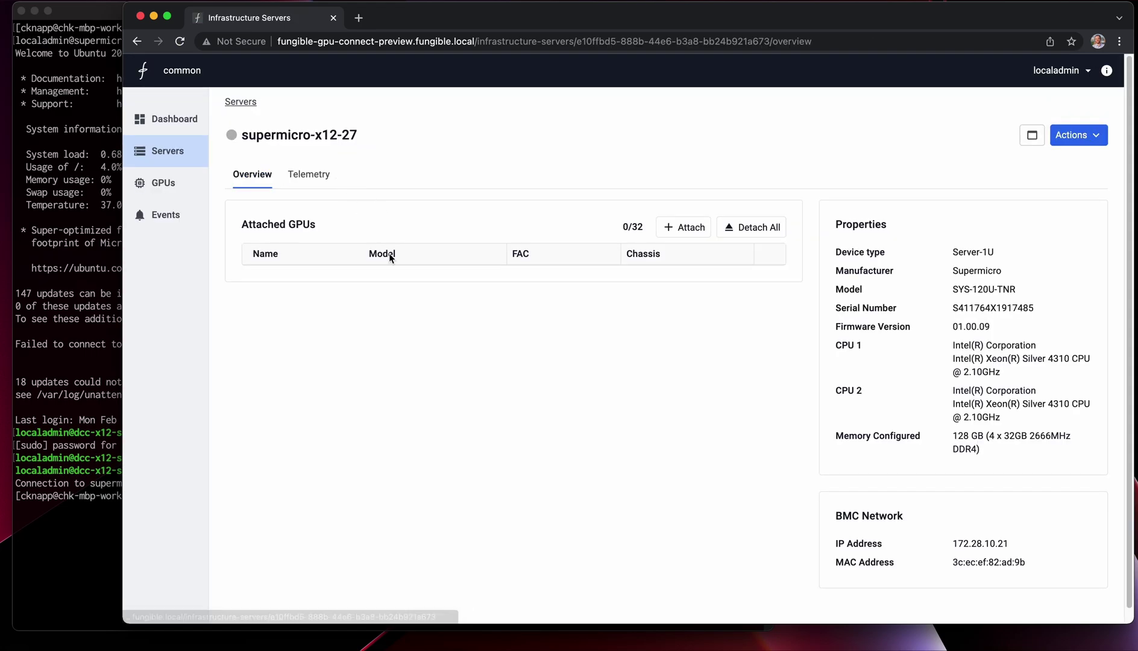
click(685, 229)
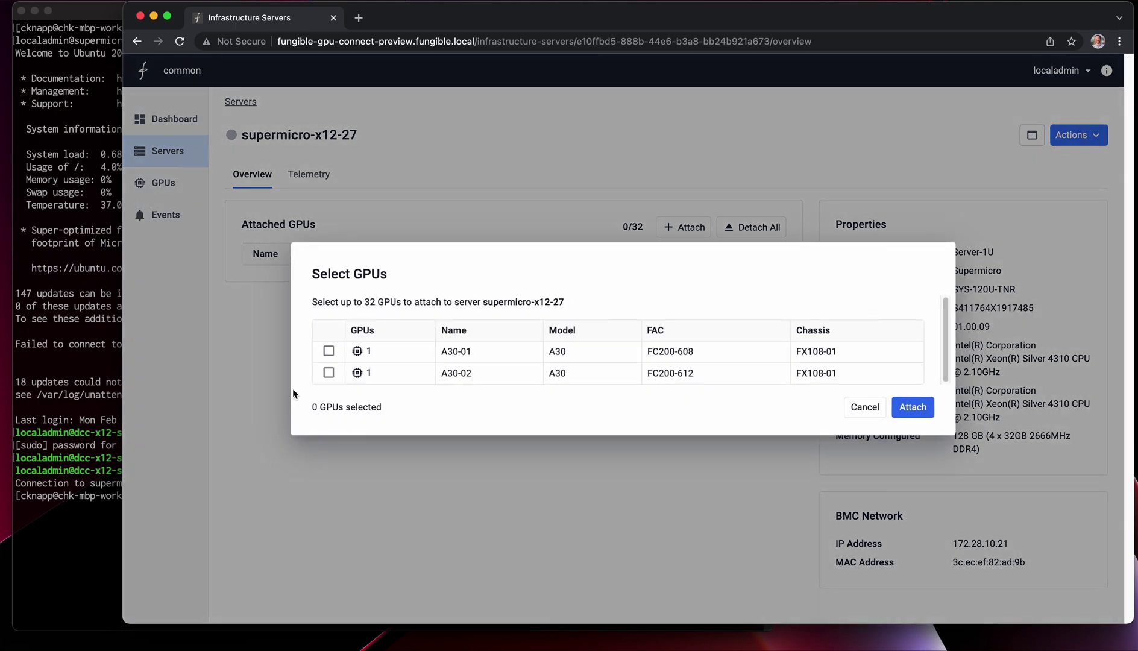
click(329, 376)
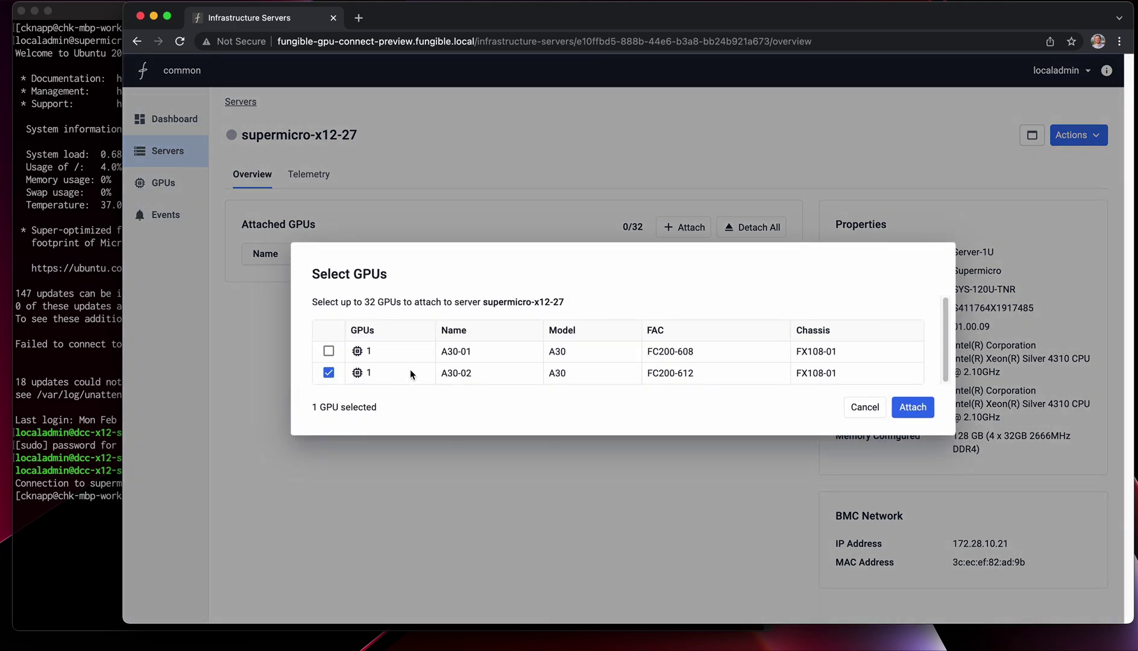
click(912, 409)
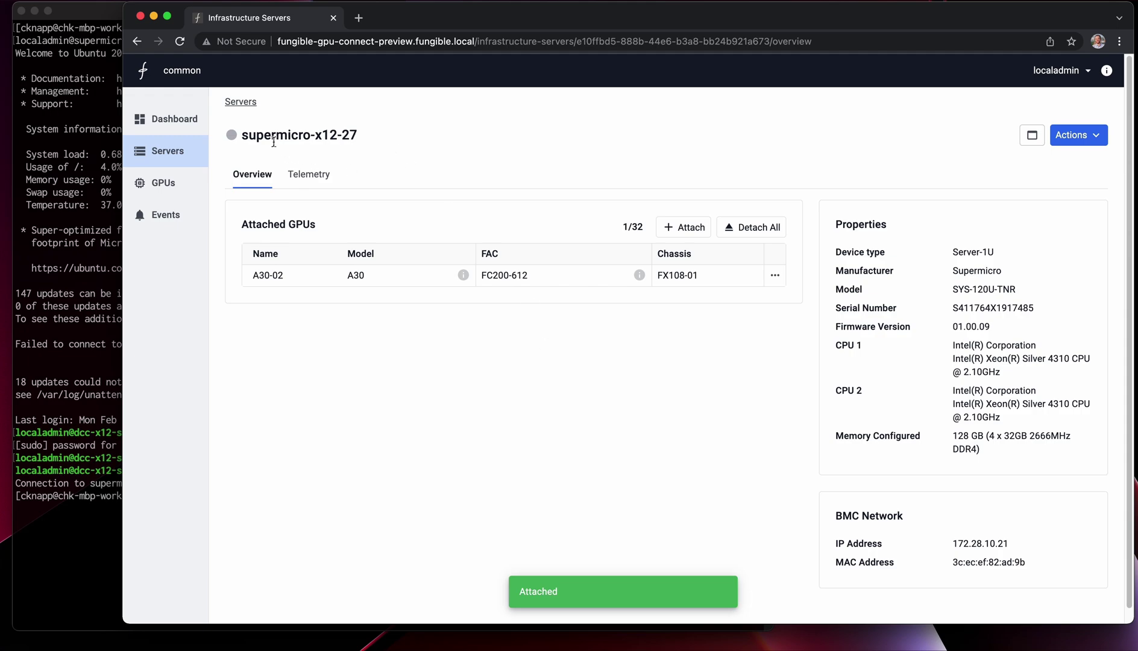
Check the server name and the GPU listed as attached on its overview.
drag(276, 135, 359, 136)
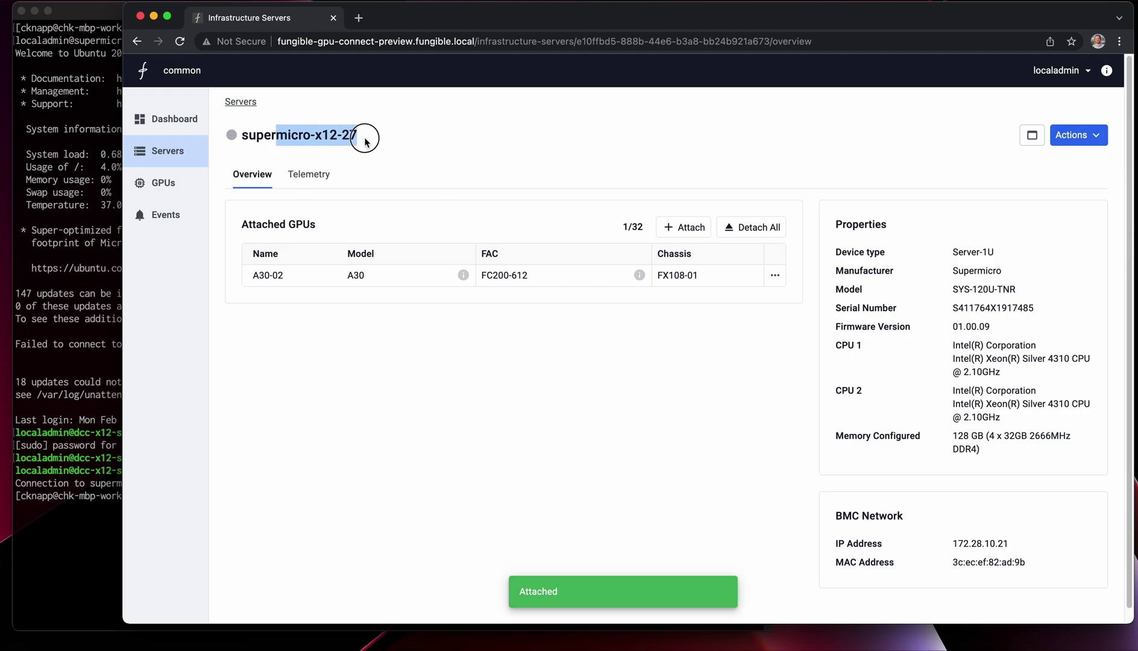
click(389, 319)
drag(253, 275, 323, 275)
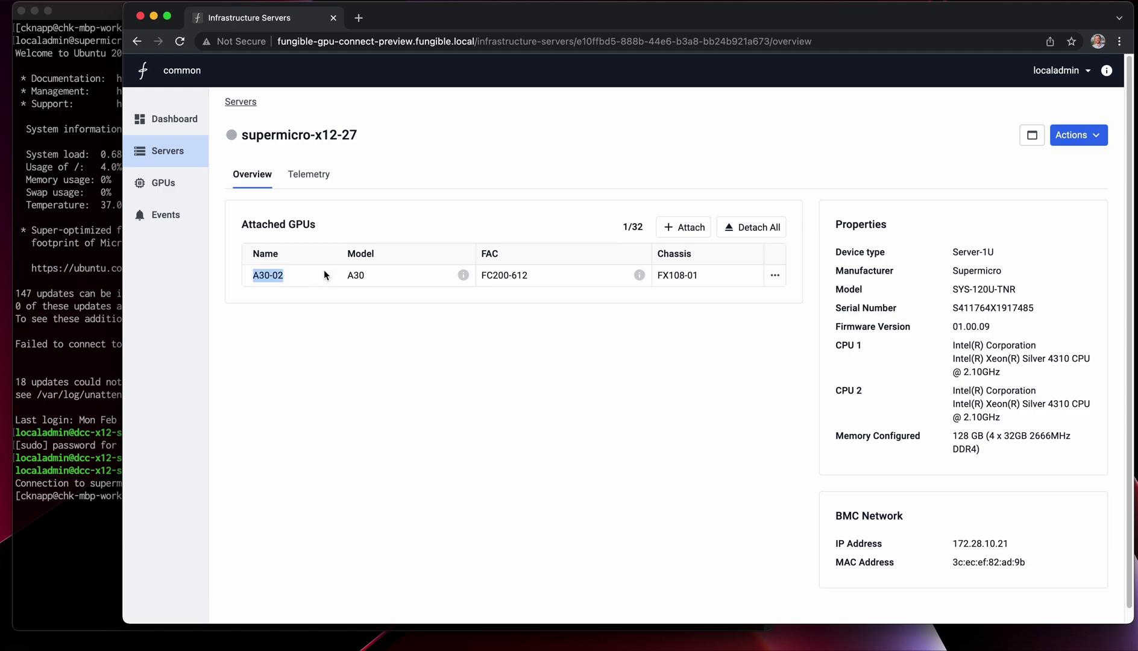
click(473, 344)
Power on supermicro-x12-27 and confirm the action.
click(1078, 136)
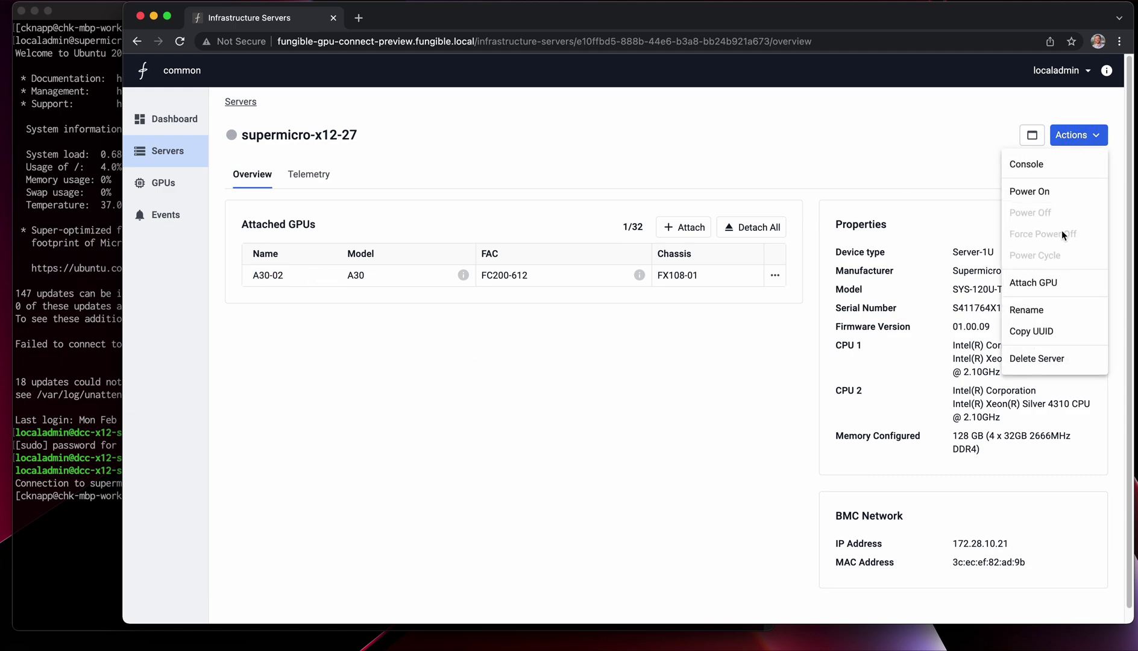
click(1073, 192)
click(729, 373)
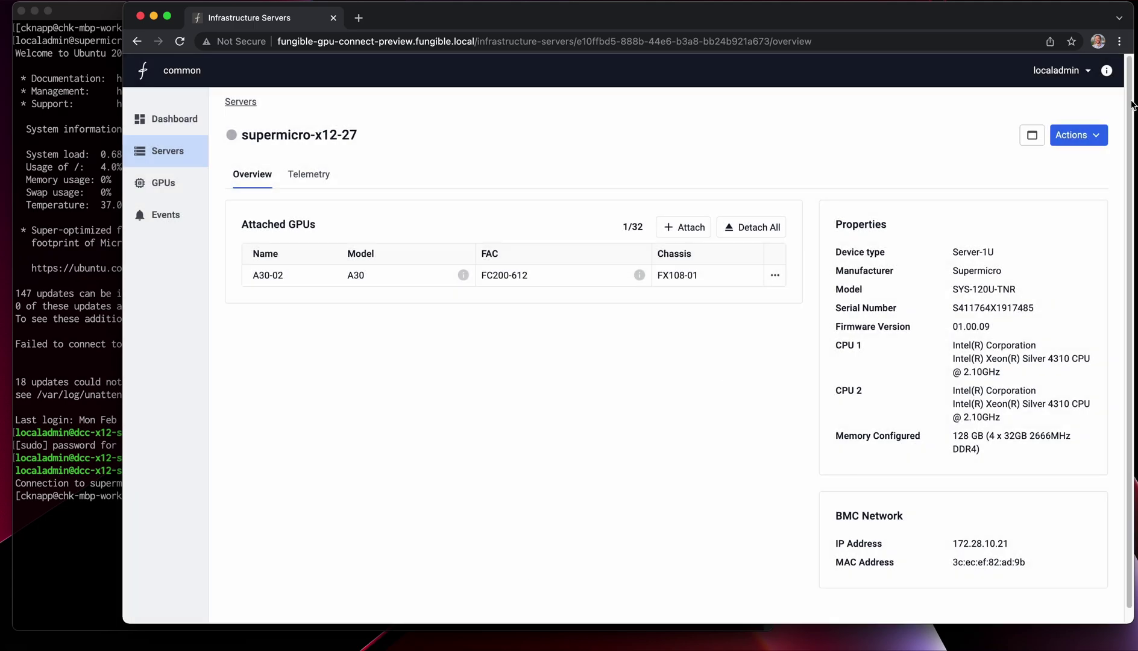
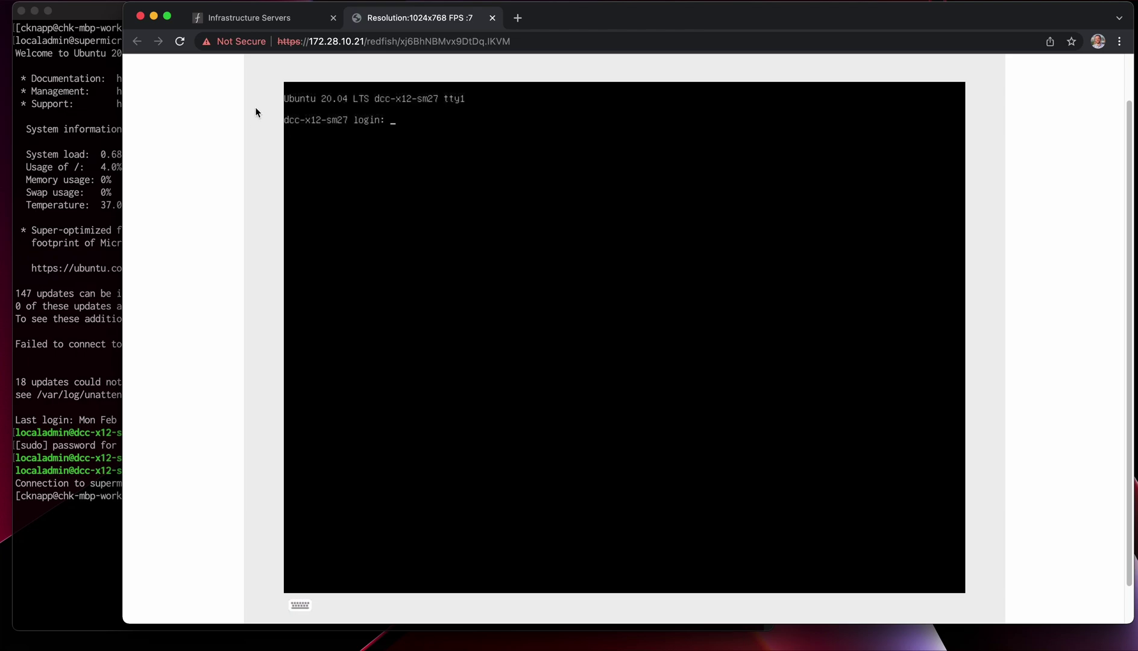
Refresh the overview of supermicro-x12-27 and check its attached GPU there and among the composed servers on the Dashboard.
click(304, 19)
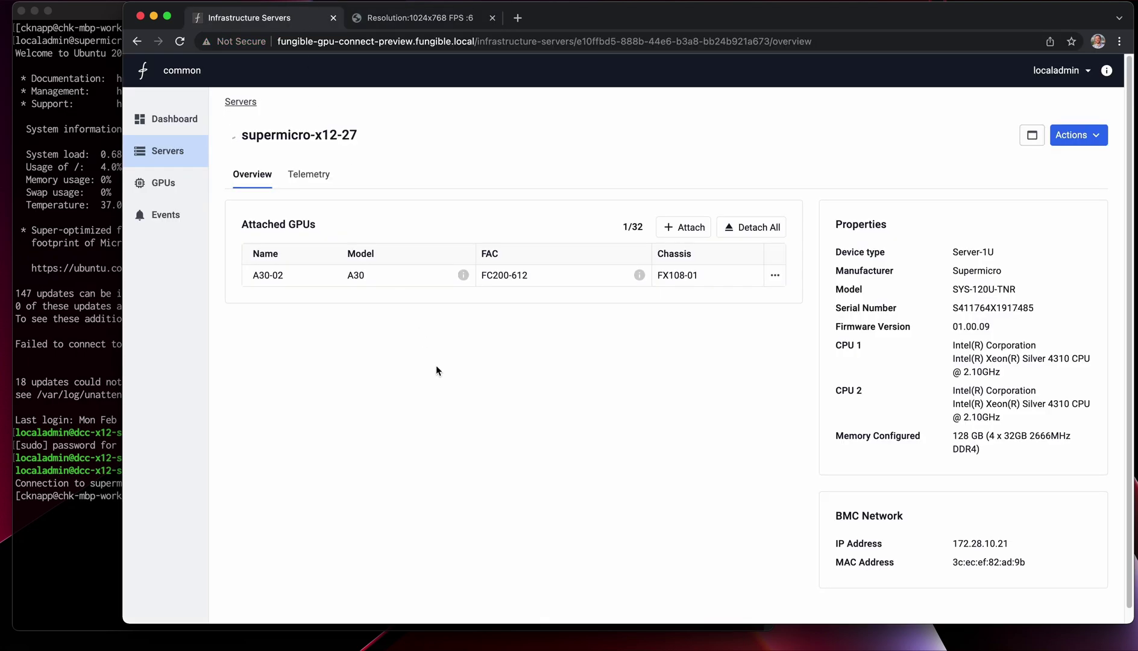
key(super+r)
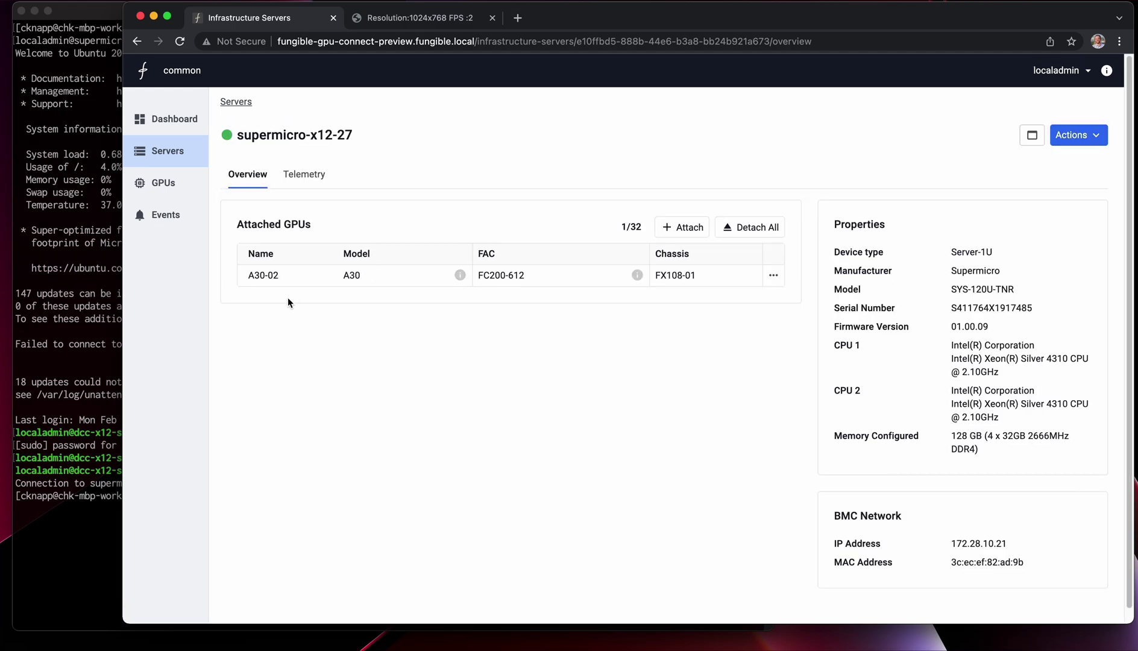
drag(249, 275, 367, 271)
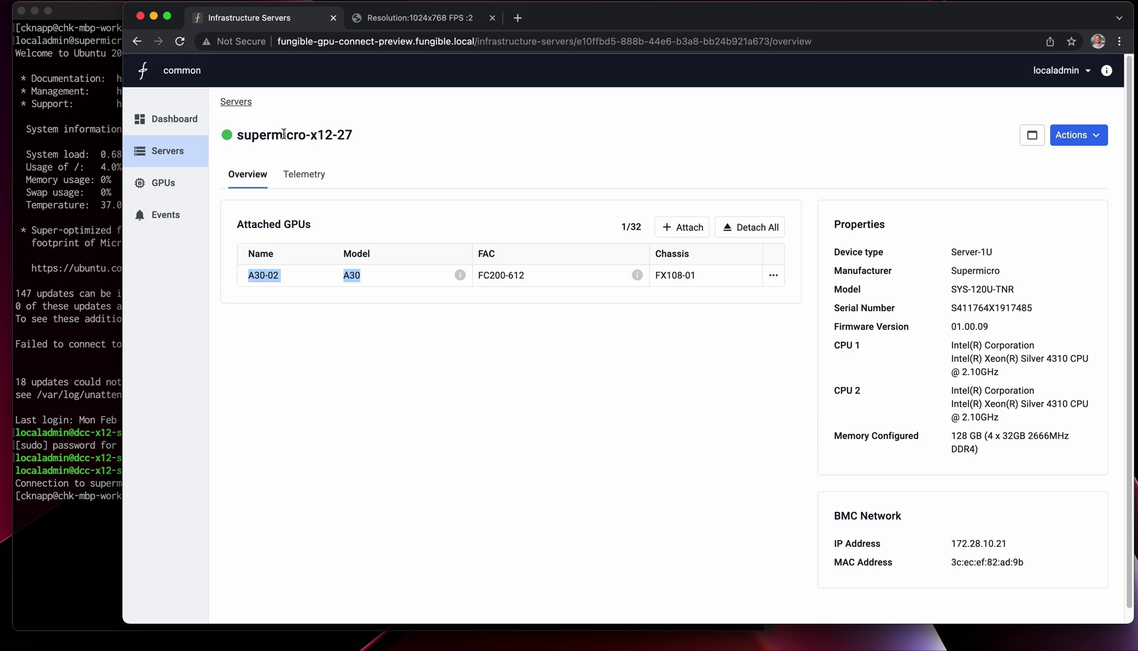
click(165, 120)
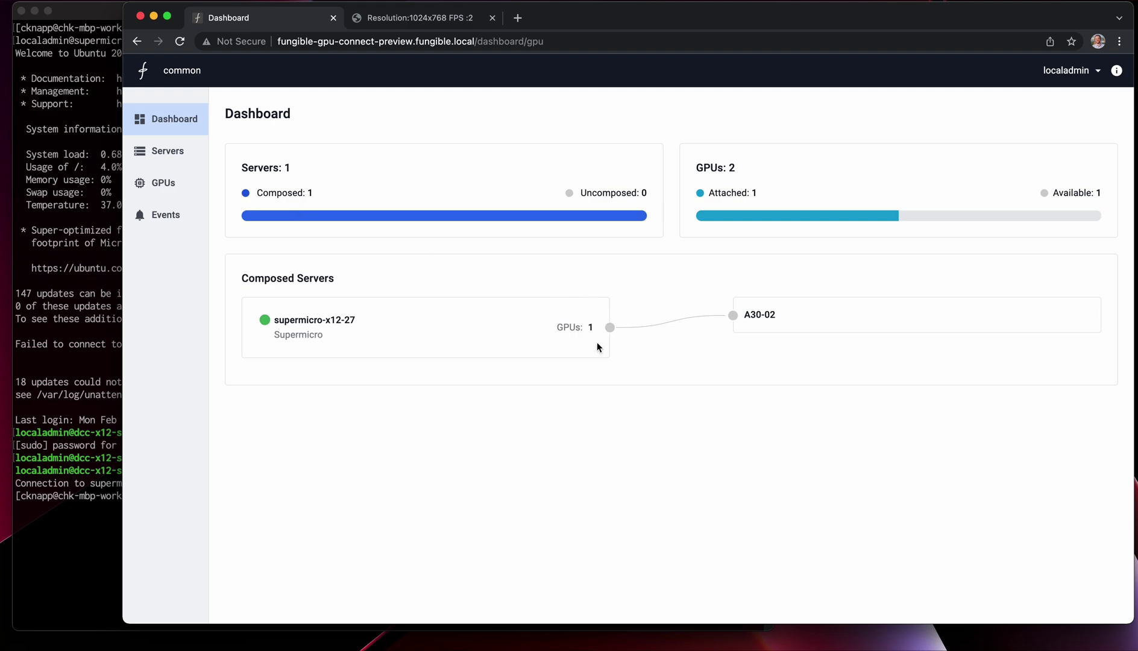
drag(730, 320, 794, 322)
Switch to the terminal and reconnect with ssh localadmin@supermicro-x12-27, entering the account password.
click(83, 313)
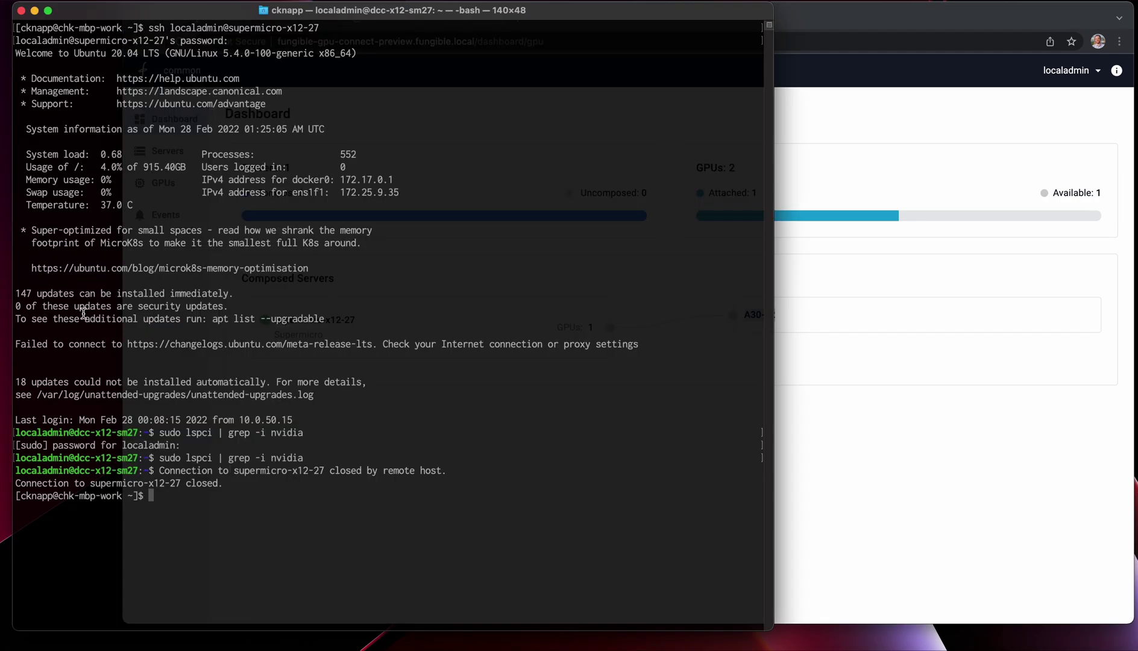
key(Up)
key(Up)
key(Down)
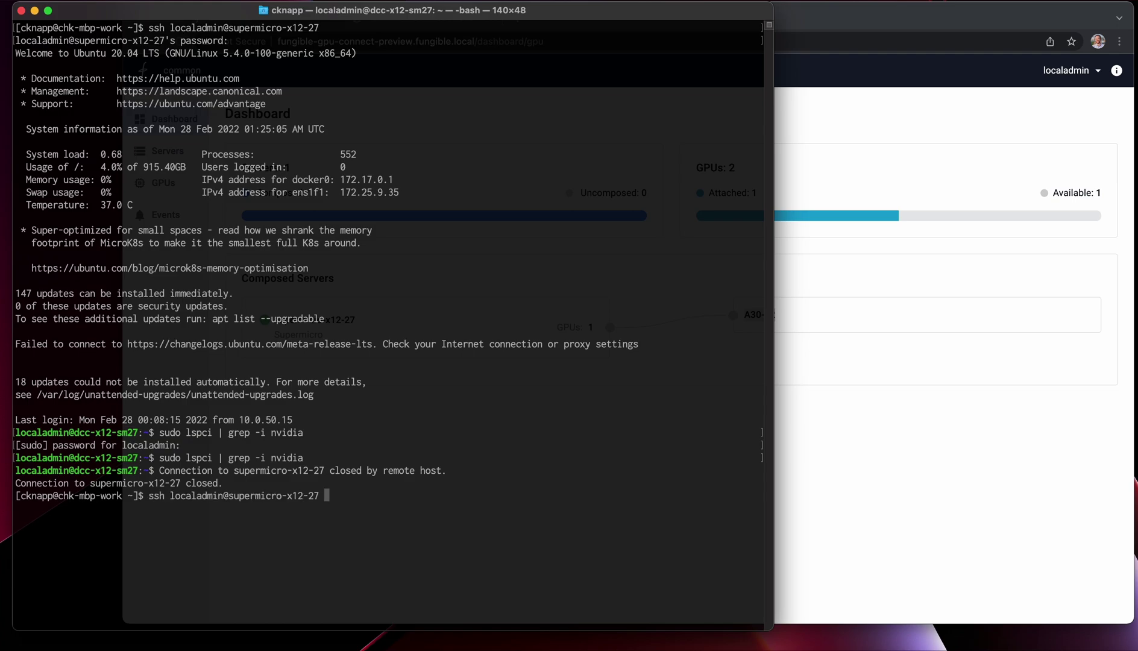
key(Return)
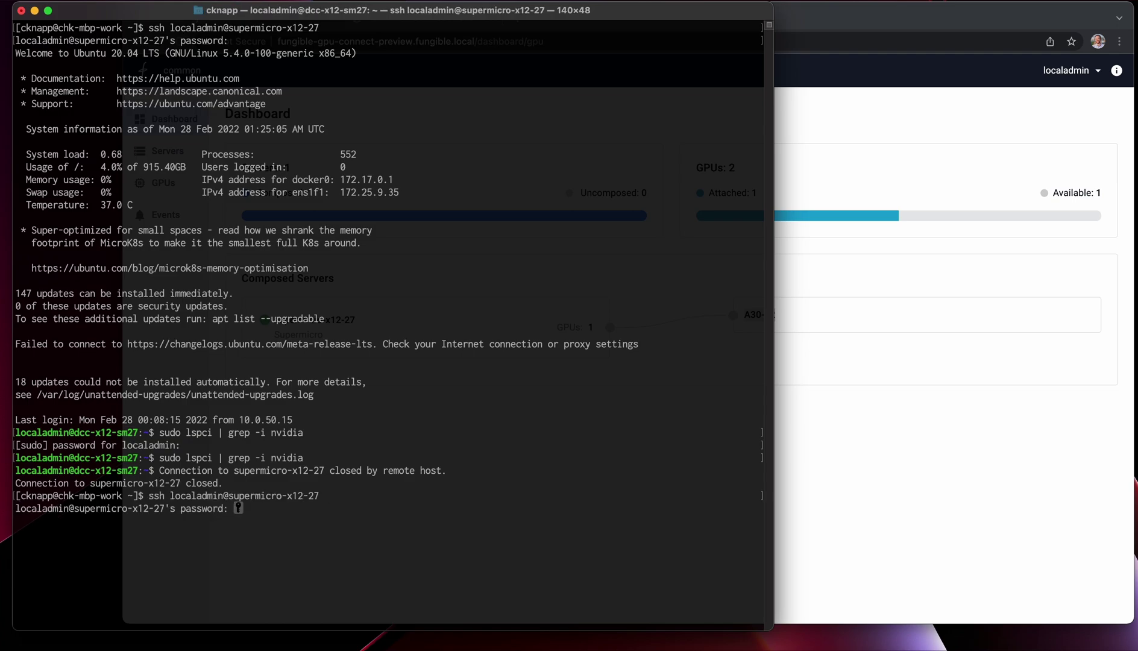
key(Return)
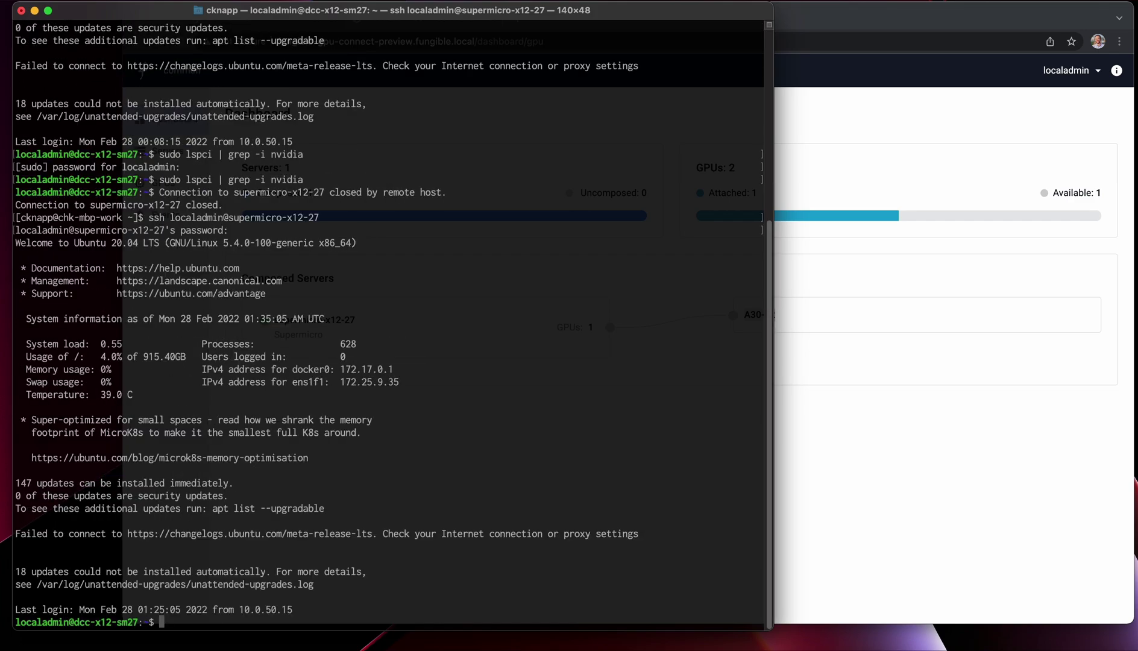
Run sudo lspci | grep -i nvidia with the sudo password and examine the listed PCI device.
key(Up)
key(Return)
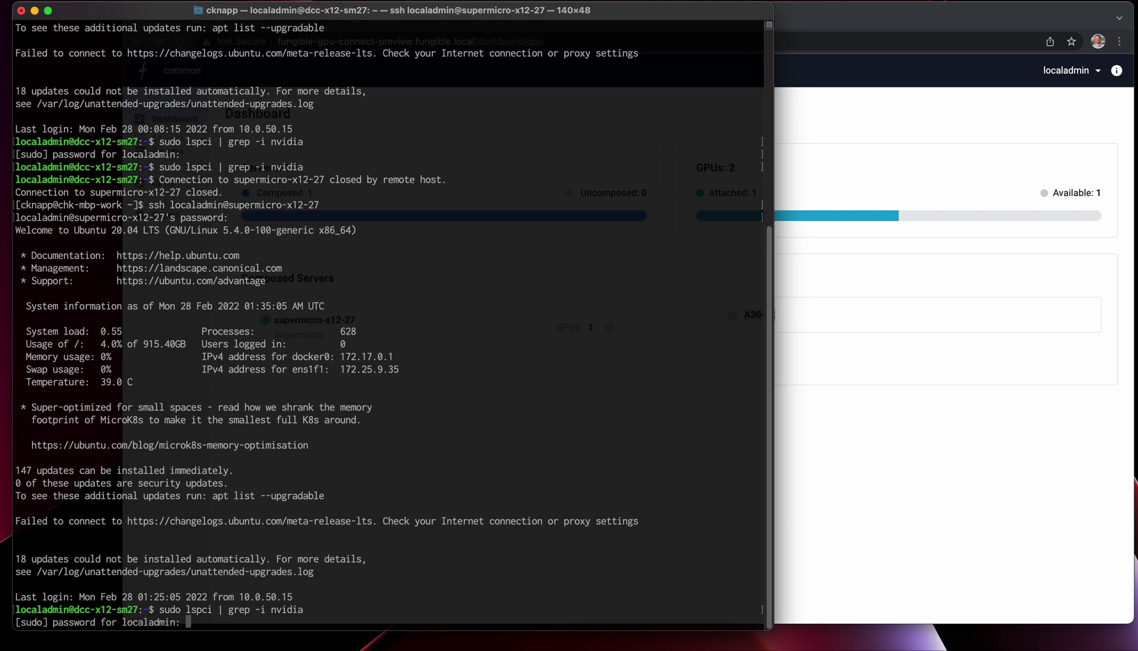
key(Return)
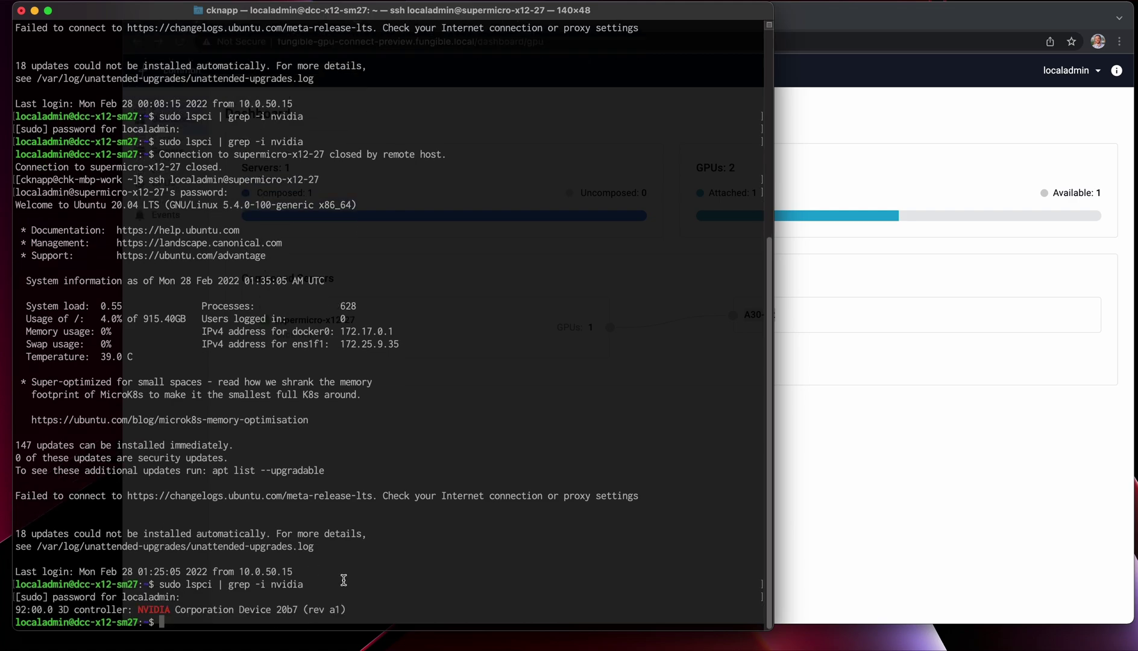
key(super+shift+a)
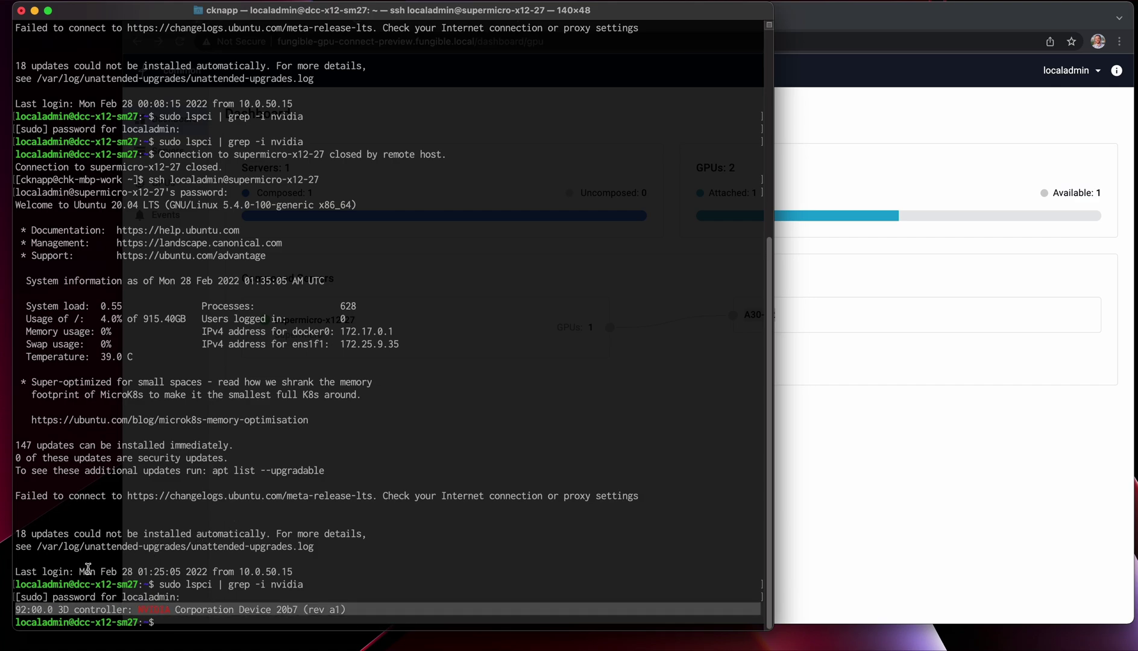
click(328, 567)
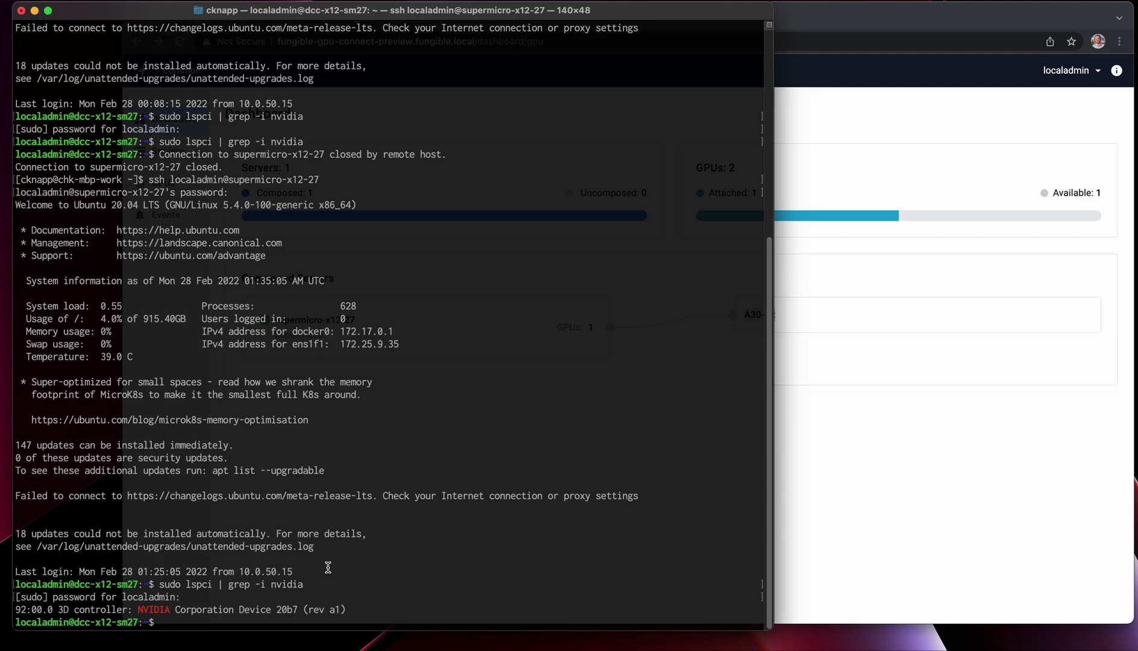
Run nvidia-smi and check the name of the detected GPU.
text(nvidia-smi)
key(Return)
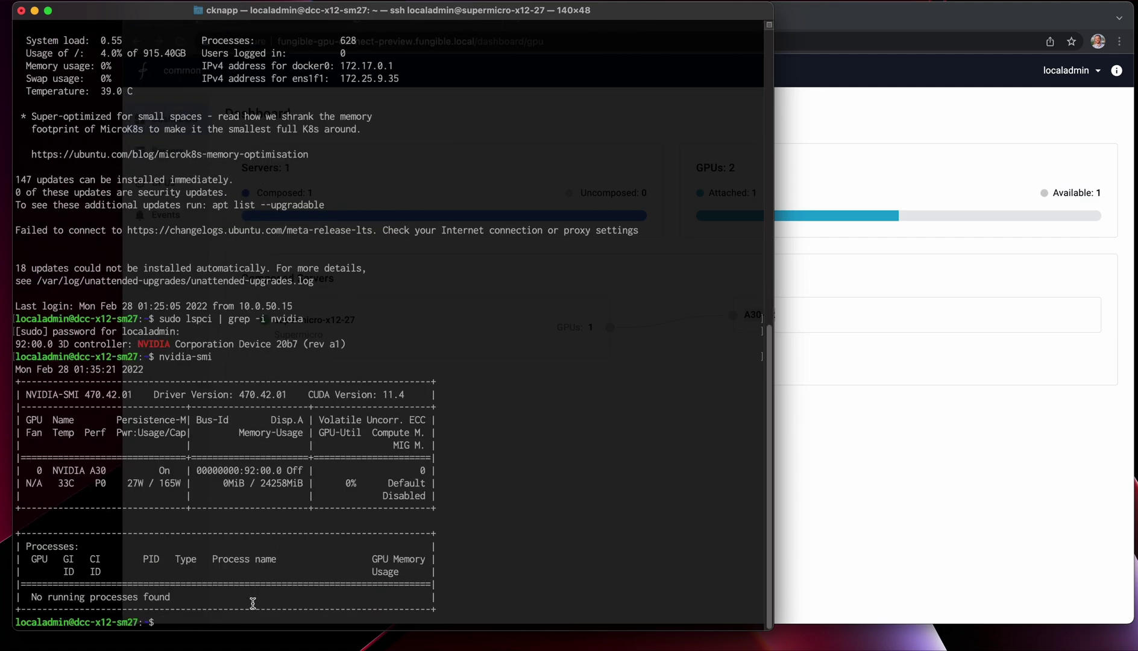
drag(52, 470, 127, 471)
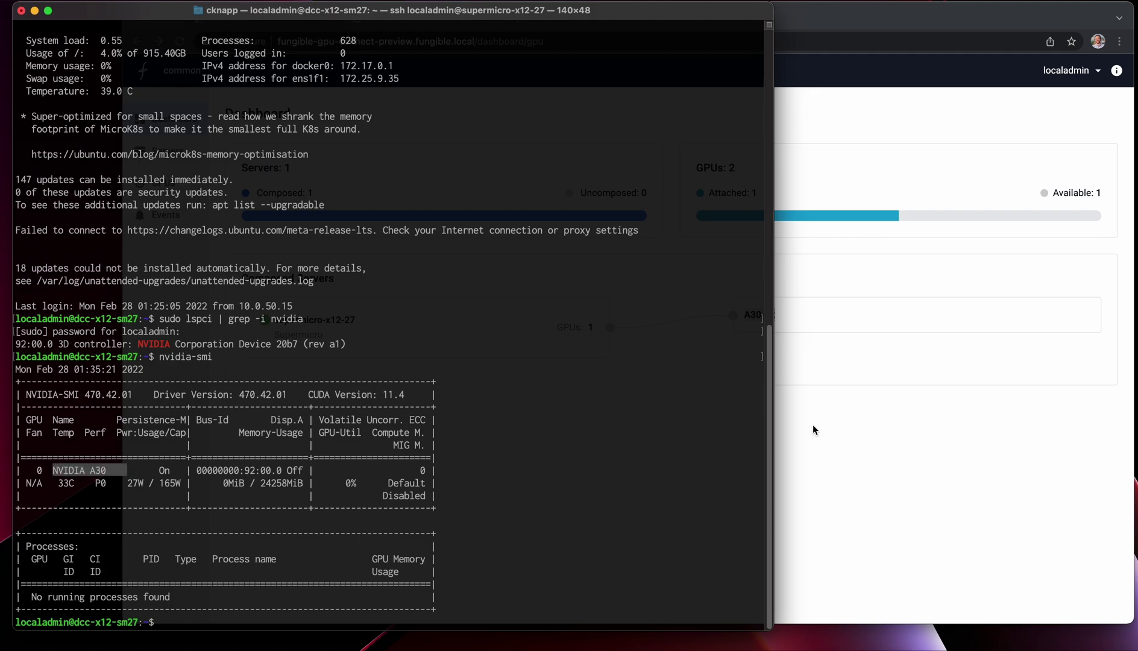
Switch back to the browser, open chassis FX108-01 from the GPUs list, and examine the slot entry of A30-02.
click(861, 425)
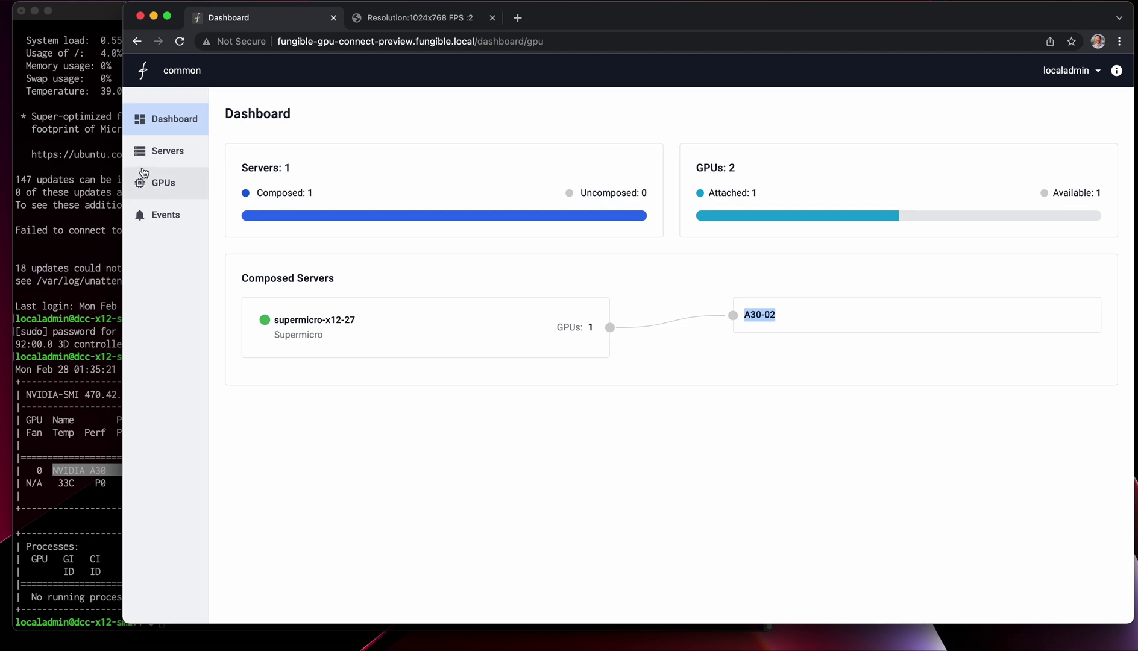
click(162, 182)
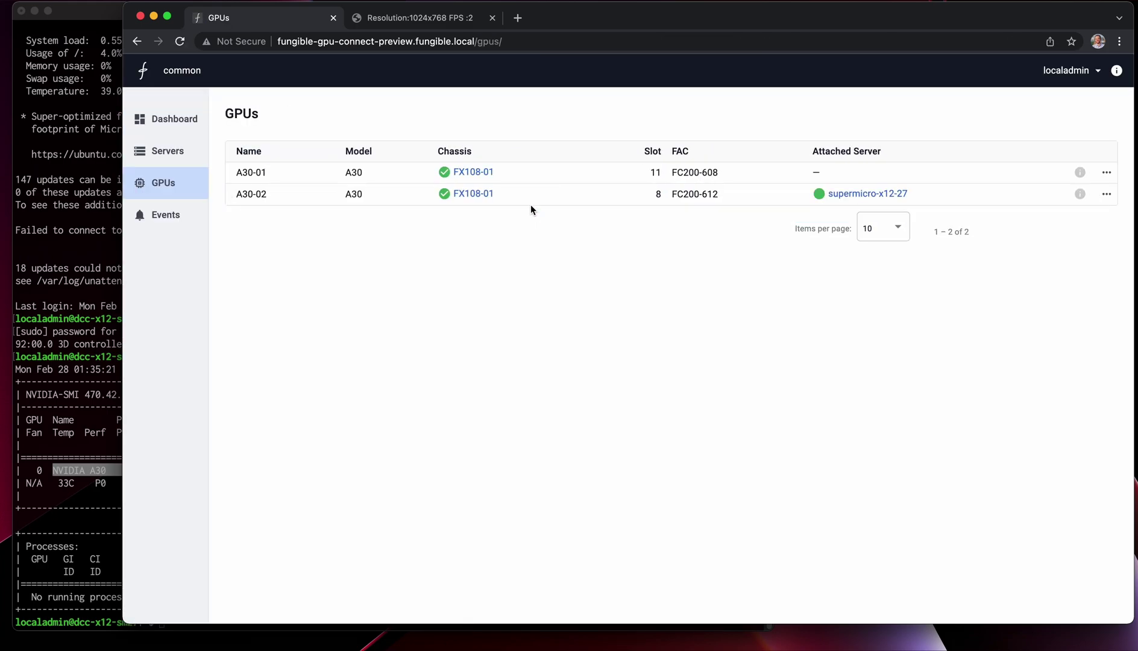
click(481, 194)
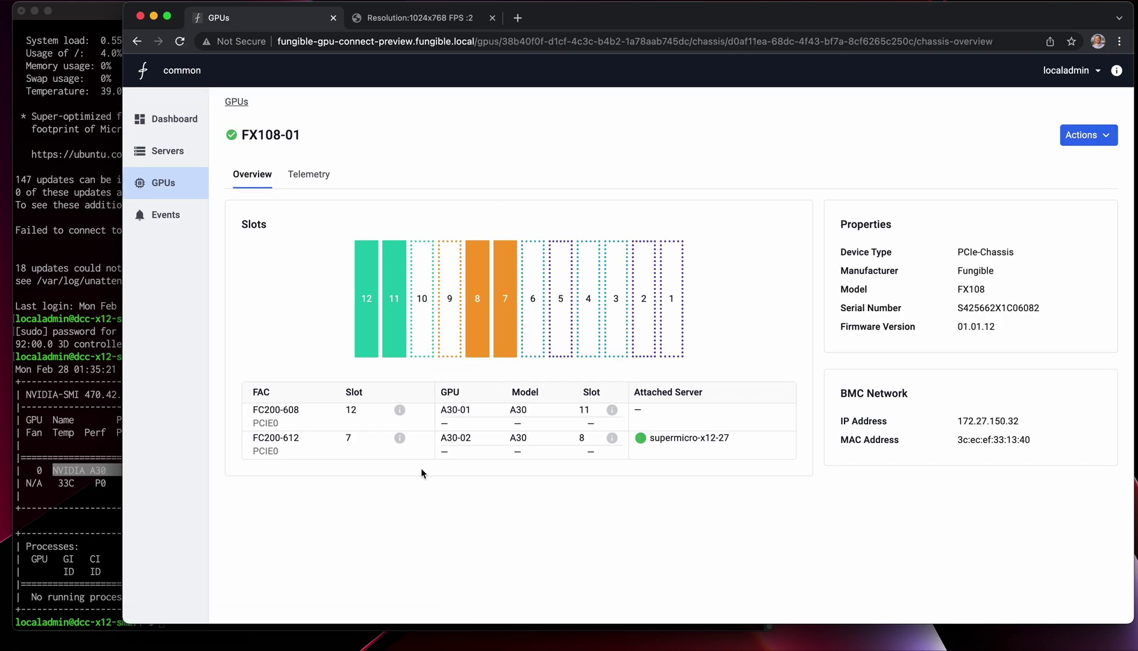
drag(448, 437, 579, 432)
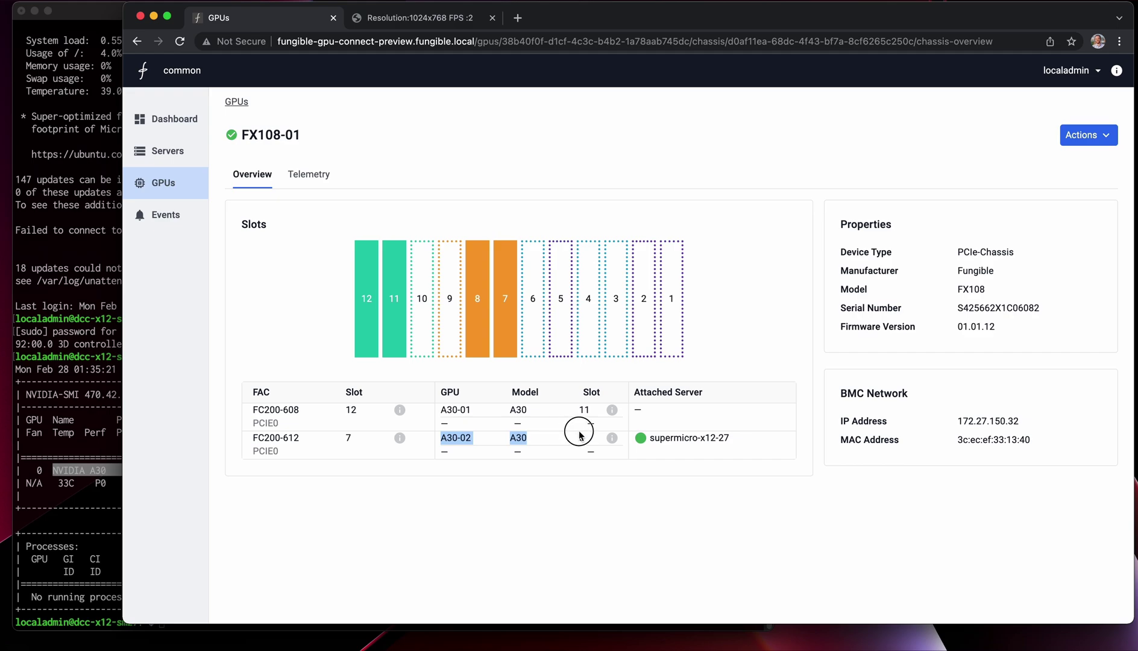
Return to the terminal, start a root shell with sudo -s, and change to /nvidia/benchmarks/.
click(79, 424)
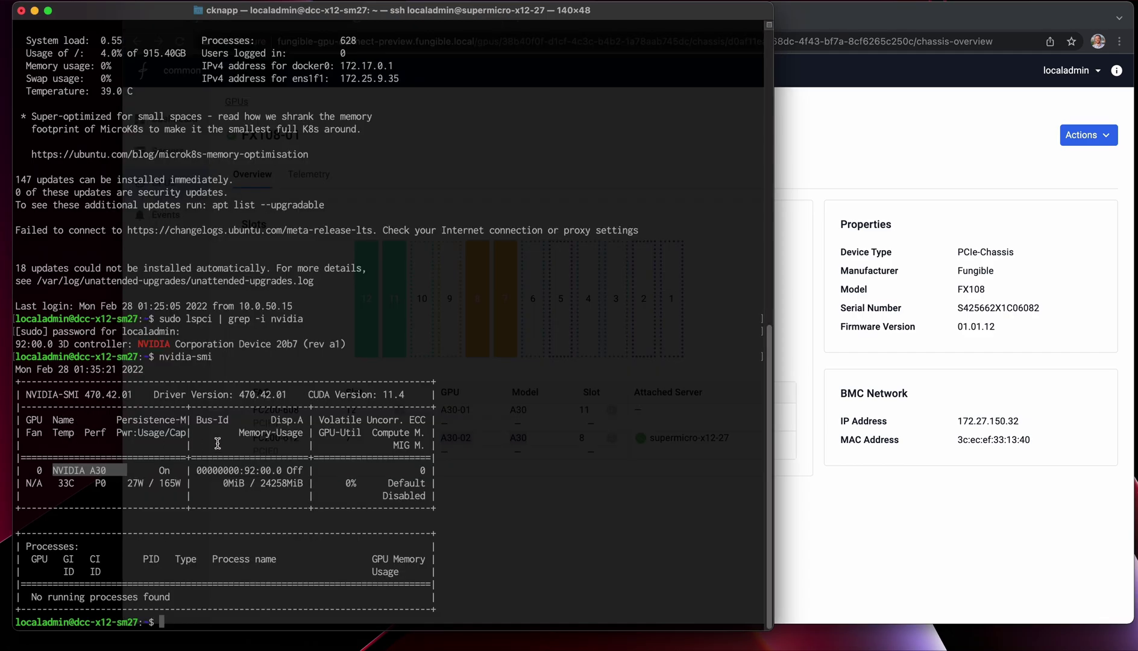
text(sudo -s)
key(Return)
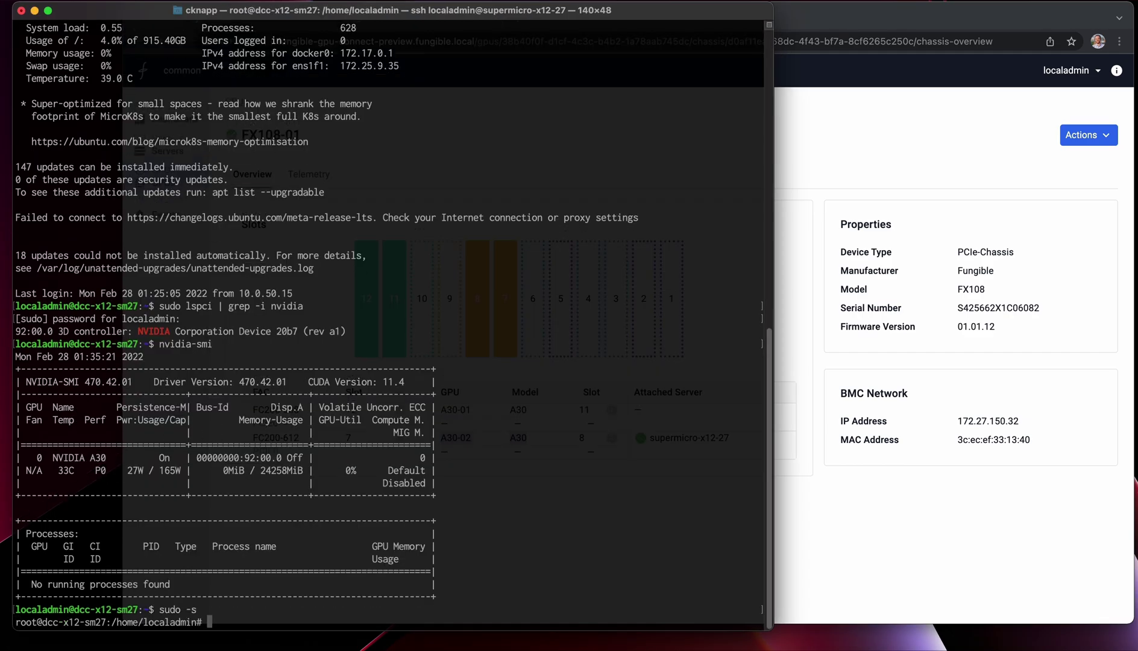
text(cd /nvidia/benchmarks/)
key(Return)
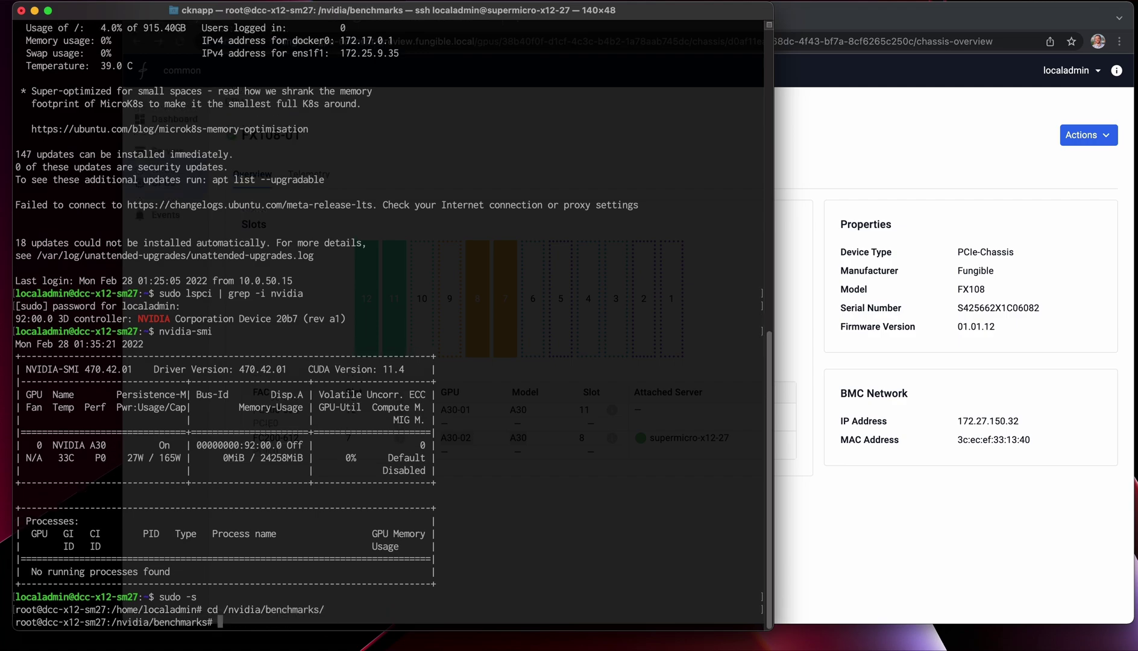
Change to the ../fungible-scripts/ directory and list its files.
text(cd ../fun)
key(Tab)
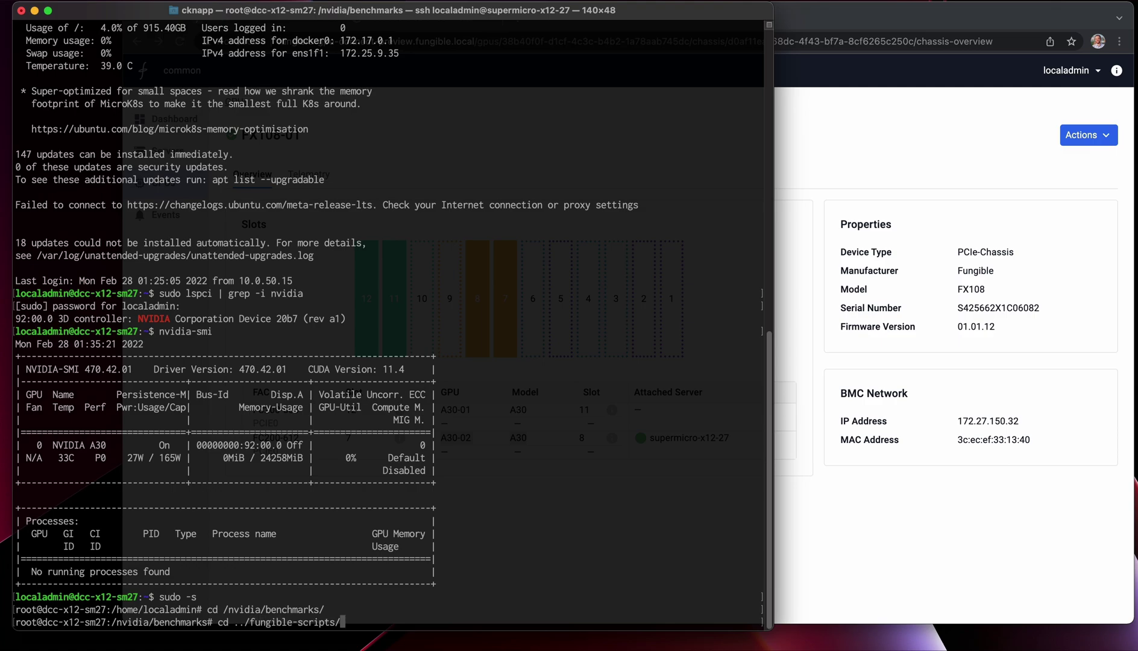
key(Return)
text(ls)
key(Return)
Display the contents of benchmark-CnnResnet50-exec-args.sh and examine the model option in its command line.
text(cat)
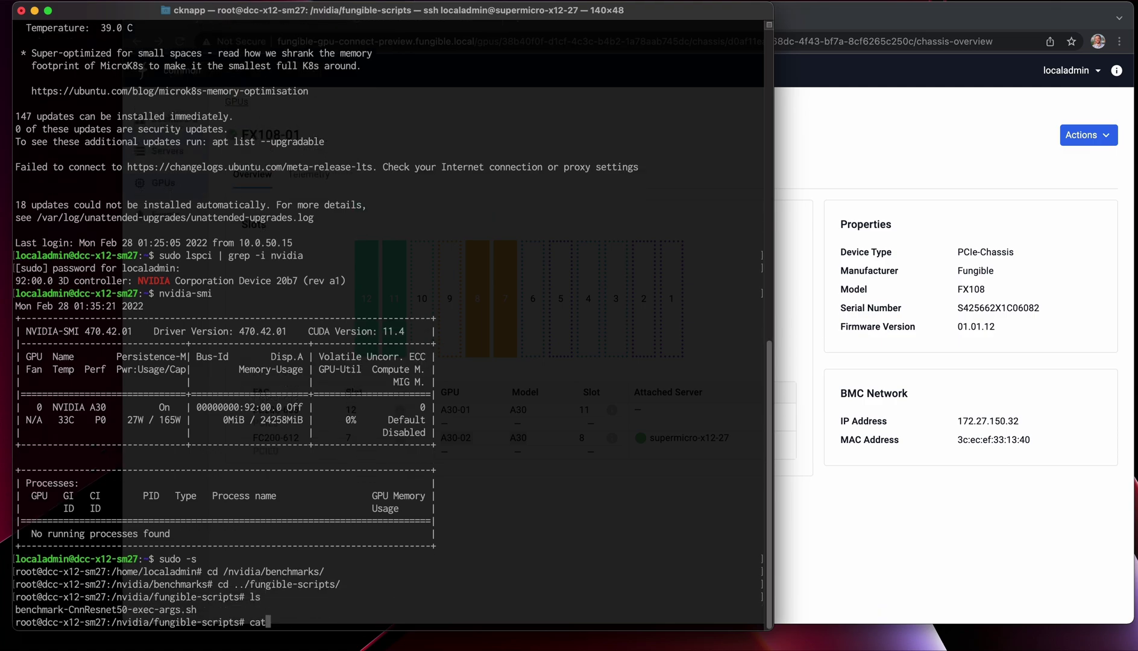
text( bench)
key(Tab)
key(Return)
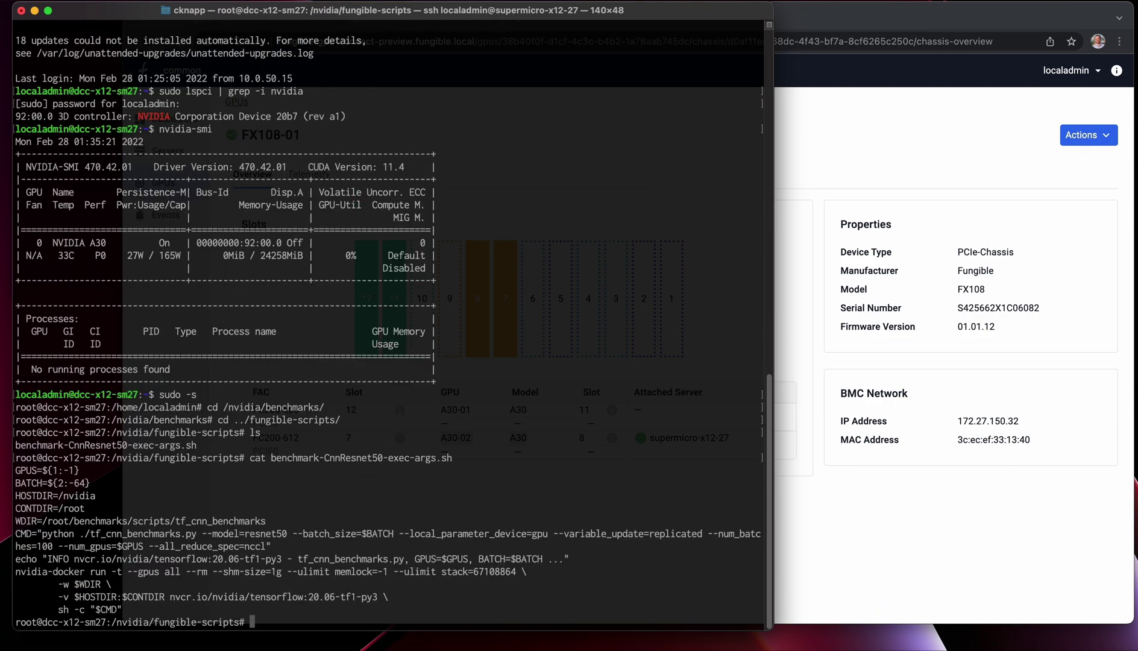
scroll(215, 435, up, 7)
scroll(216, 435, down, 7)
drag(201, 534, 288, 534)
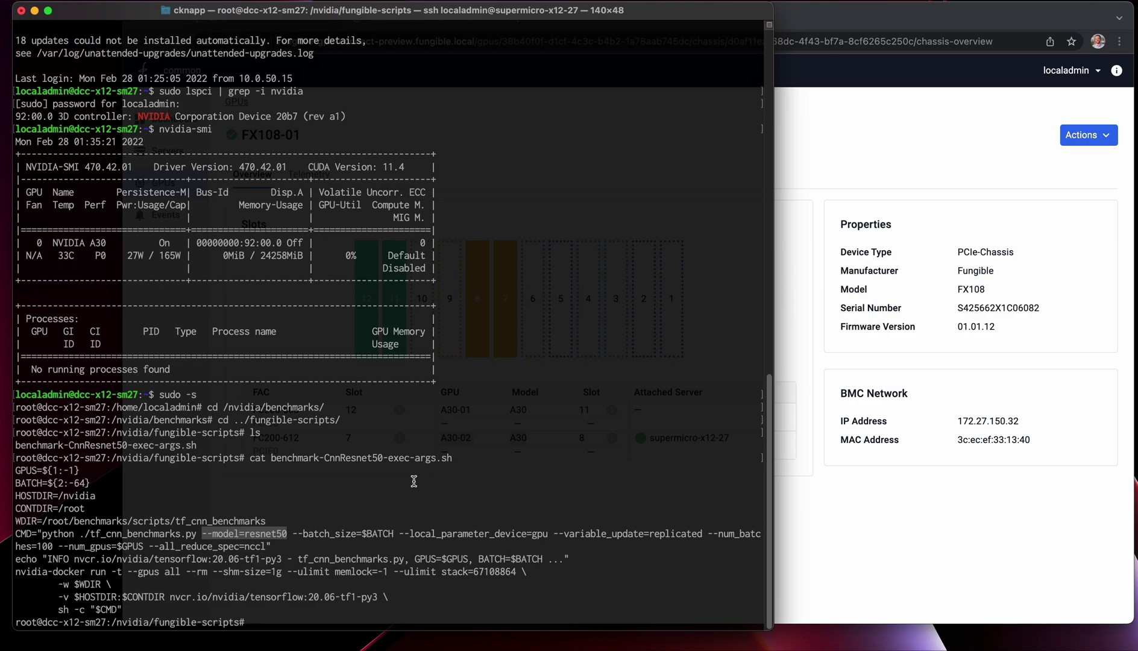
Run benchmark-CnnResnet50-exec-args.sh in bash with the arguments 1 64 and check the total images per second.
text(bash)
double_click(389, 458)
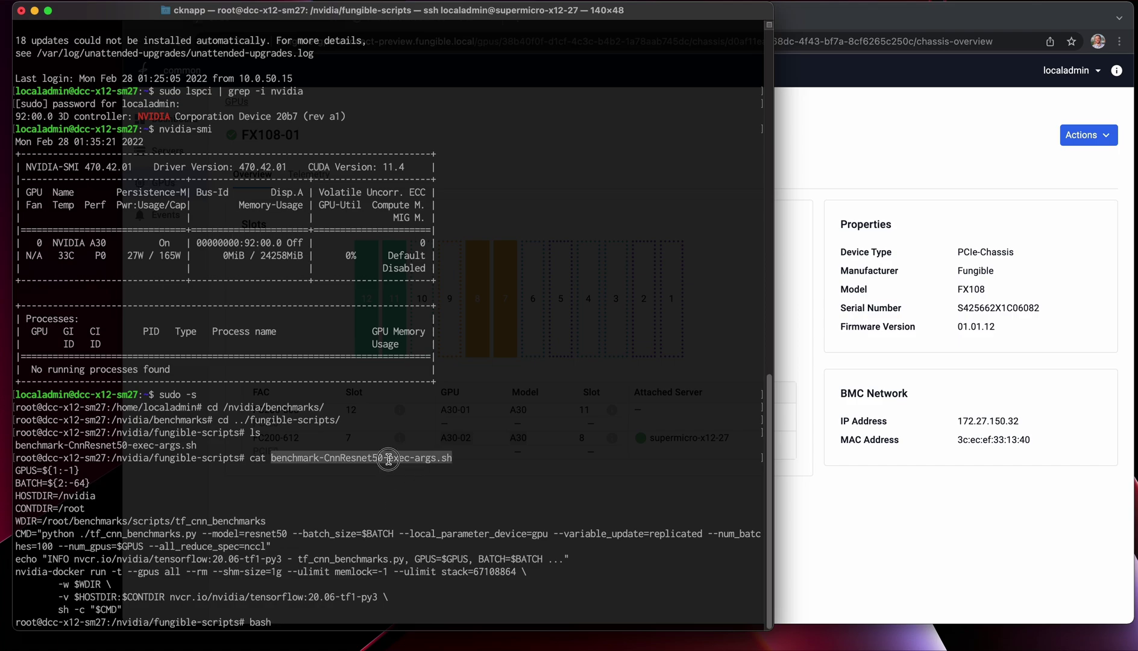
text(benchmark-CnnResnet50-exec-args.sh)
text(1 64)
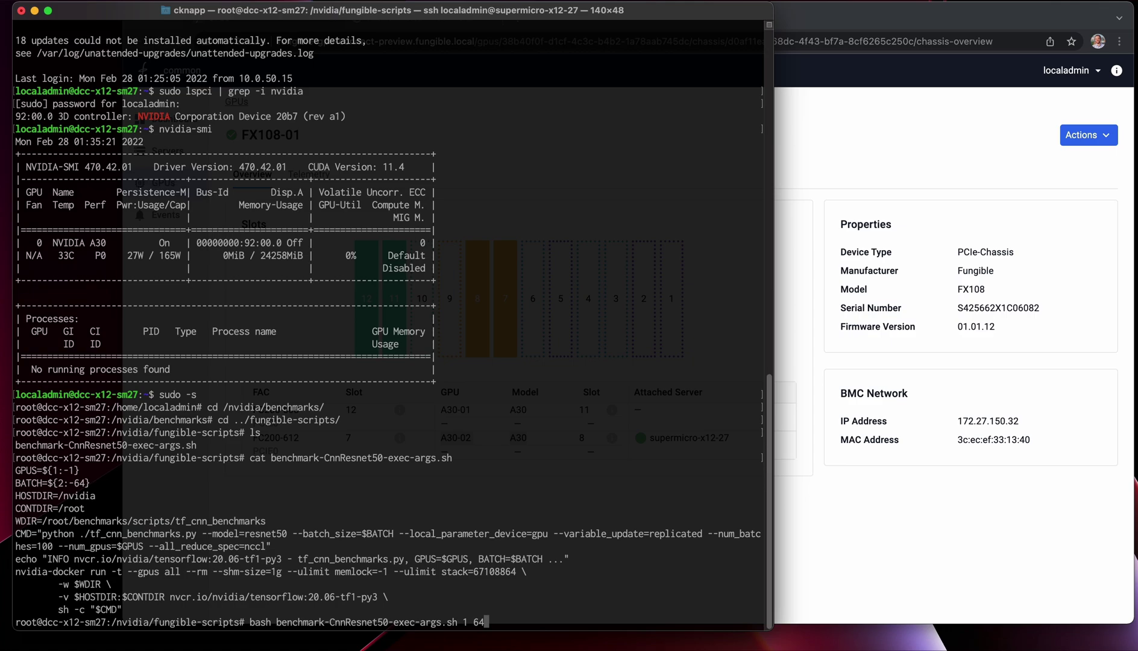
key(Return)
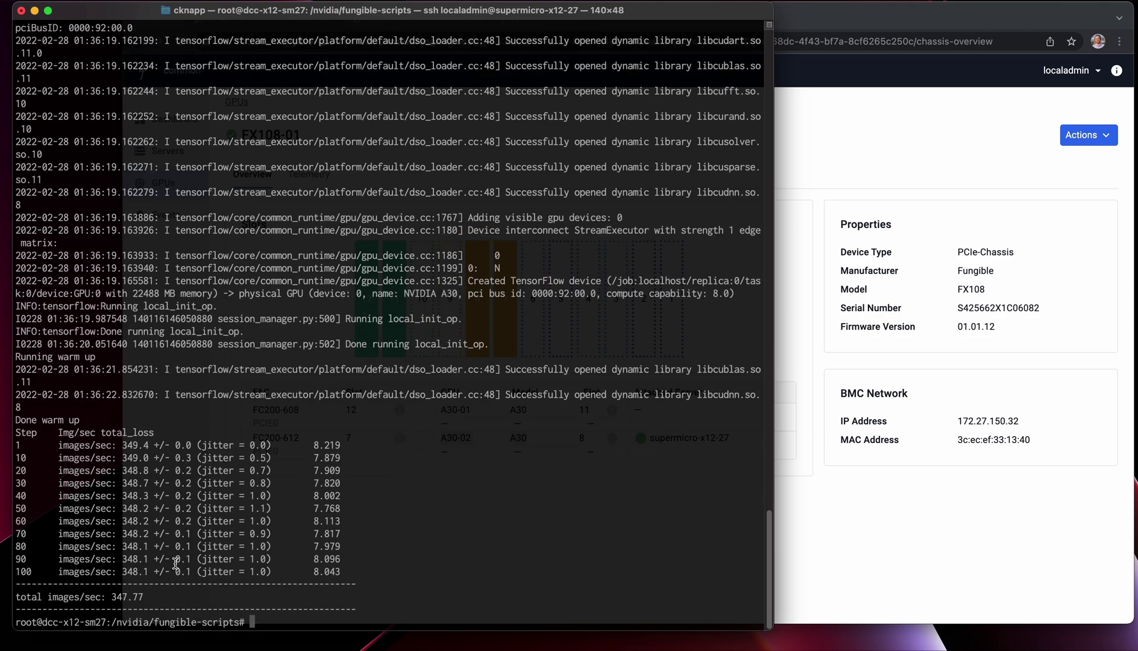
drag(163, 596, 49, 597)
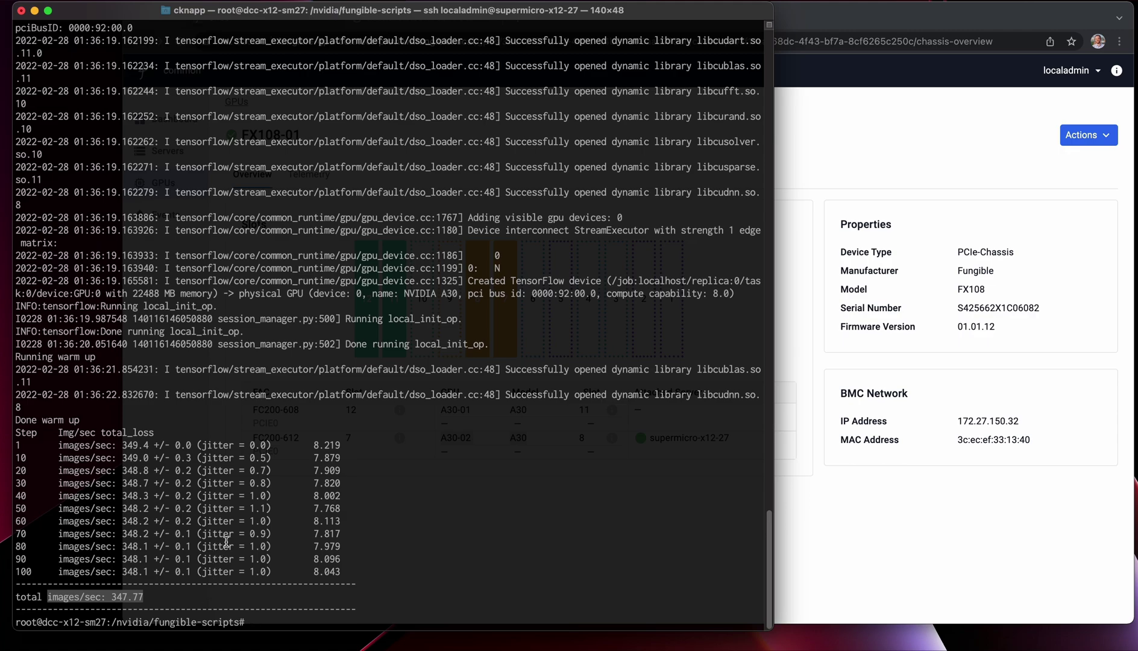
click(334, 498)
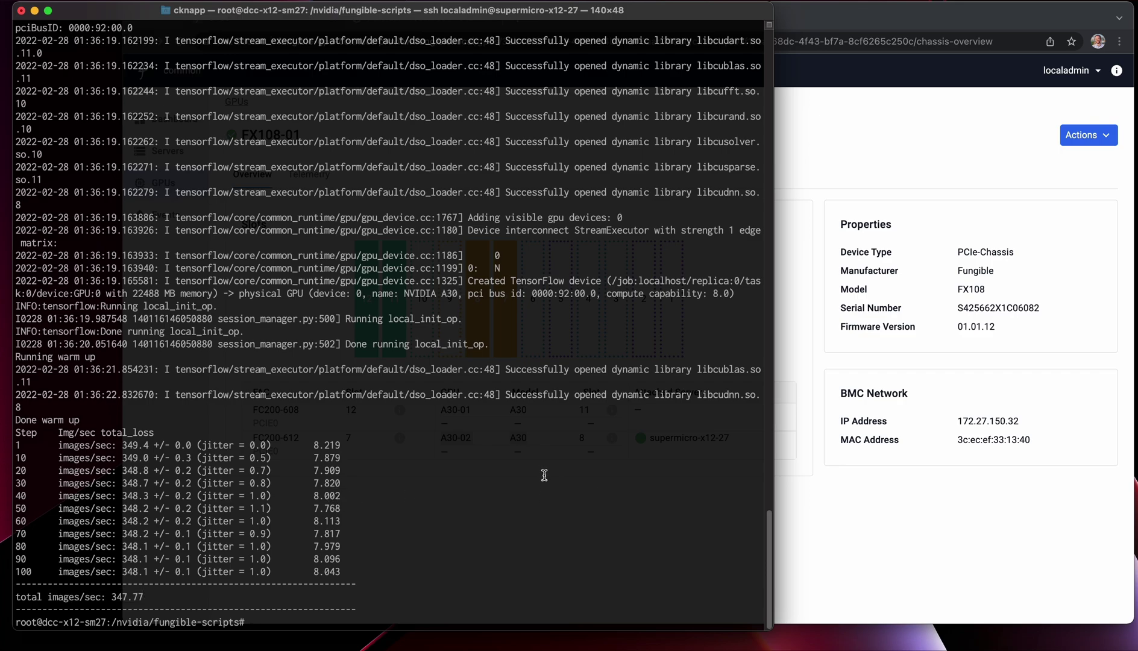